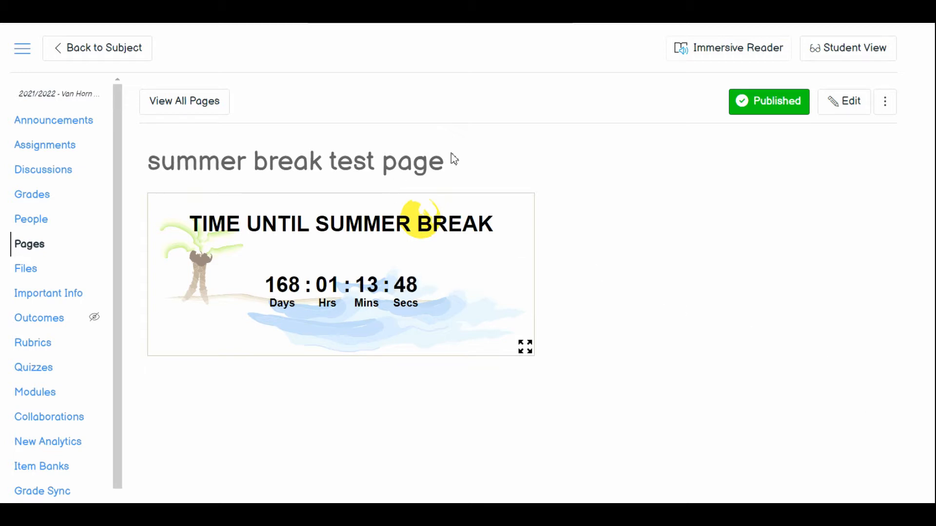
left_click_drag(451, 157, 146, 159)
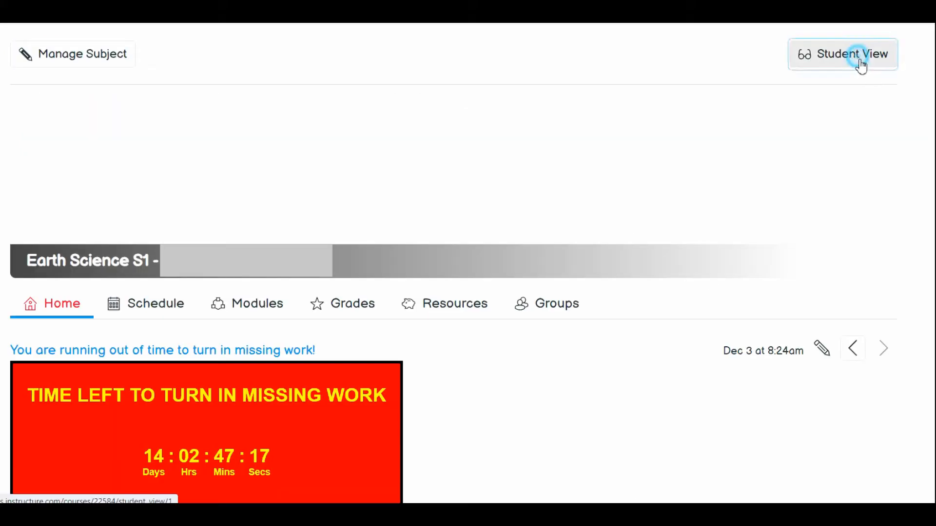
Preview the Earth Science home page in Student View, examine the missing-work countdown announcement and welcome text, and leave Student View.
left_click(859, 59)
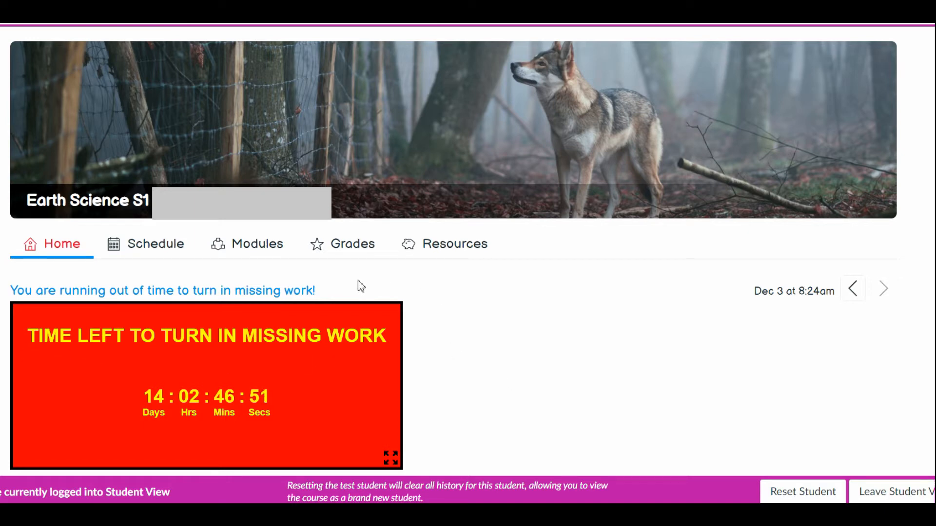
left_click_drag(353, 293, 7, 297)
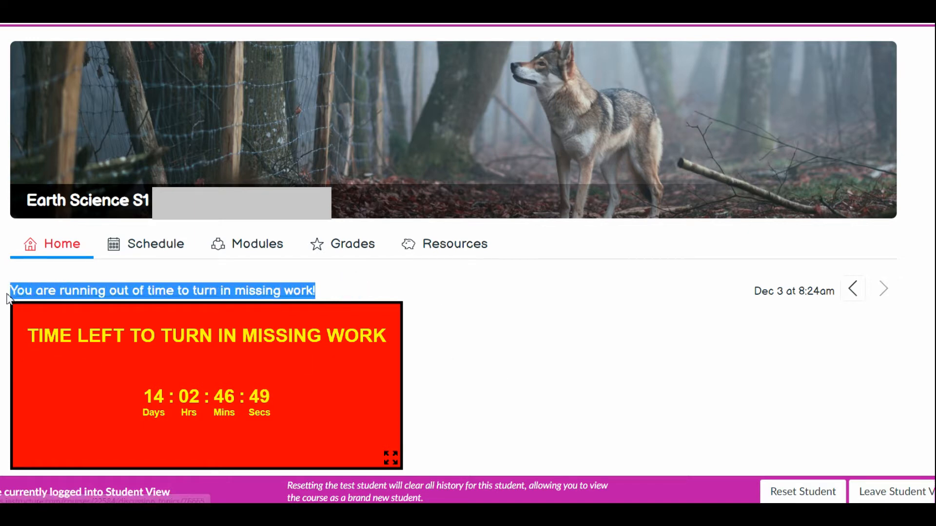
left_click(446, 365)
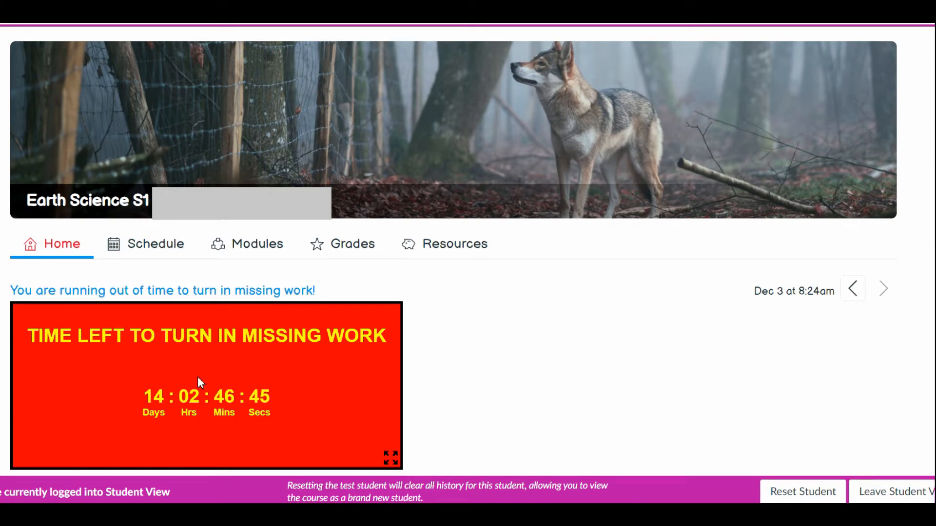
scroll(520, 326, "down", 3)
scroll(523, 326, "down", 10)
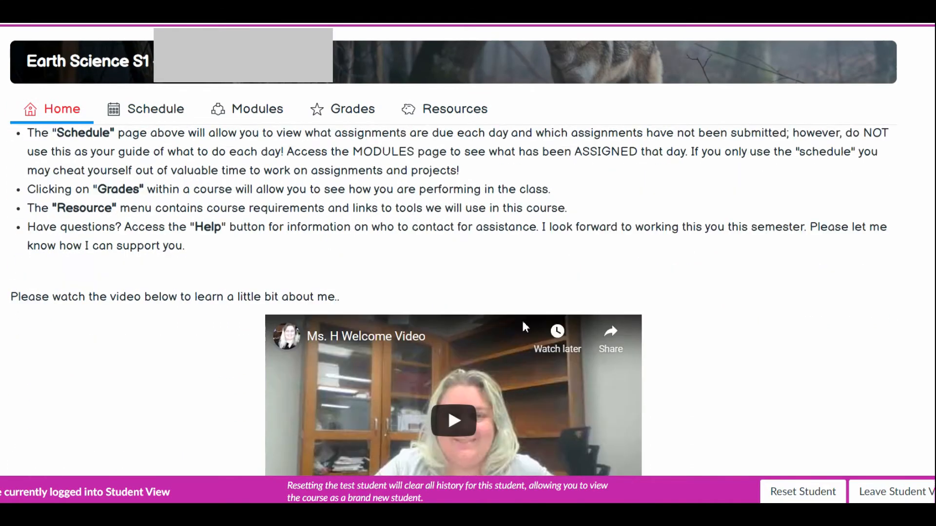
scroll(736, 331, "up", 13)
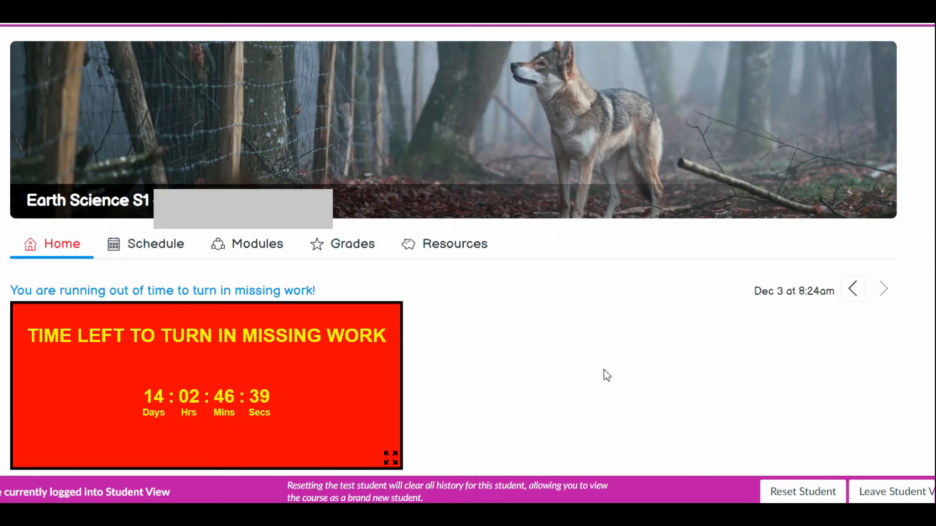
scroll(453, 293, "down", 3)
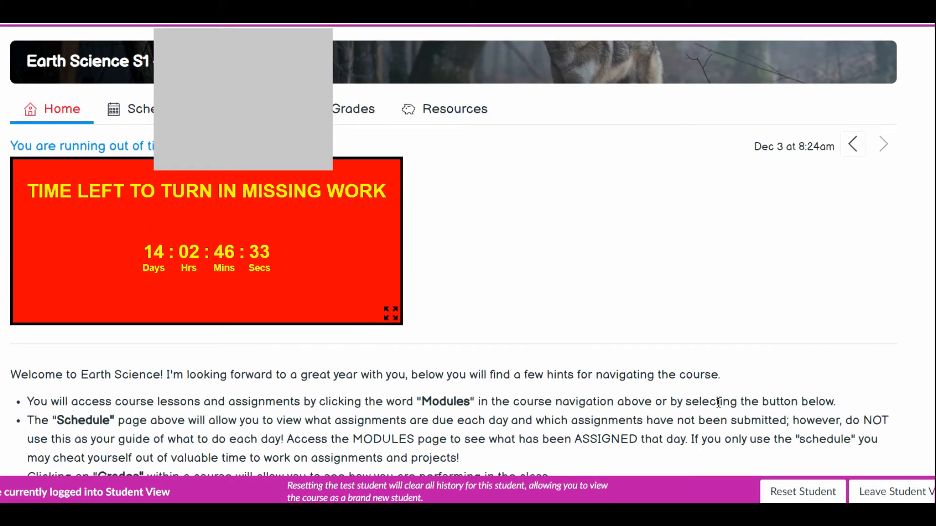
scroll(779, 288, "up", 3)
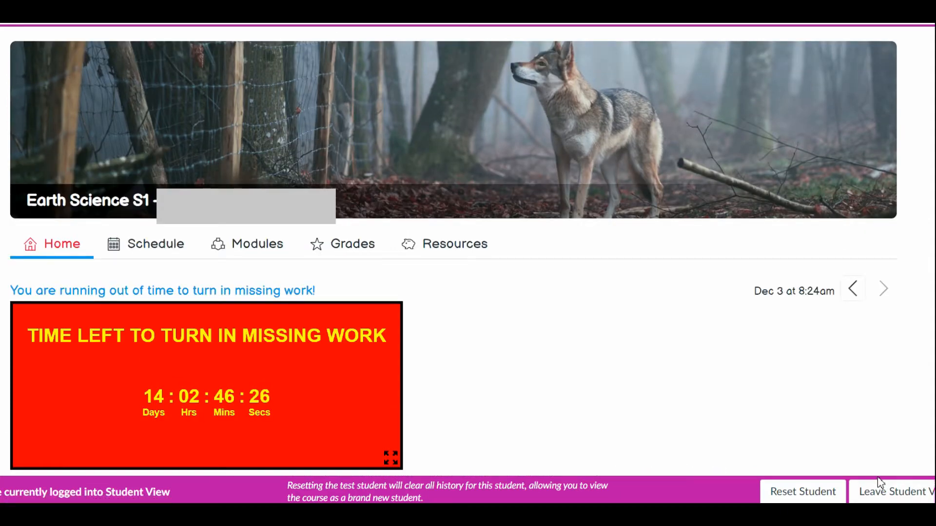
left_click(879, 490)
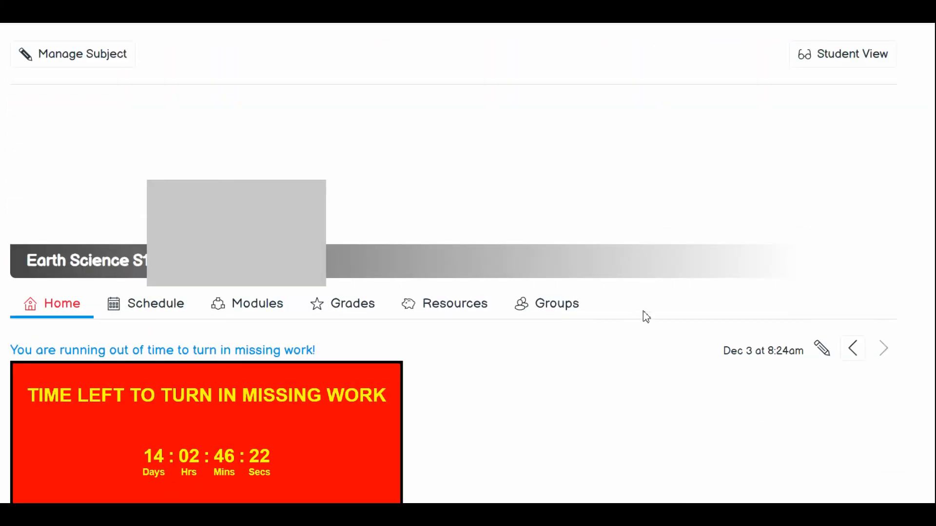
Open the Earth Science home page for editing in the raw HTML editor and insert an empty line above the welcome paragraph.
scroll(650, 325, "down", 4)
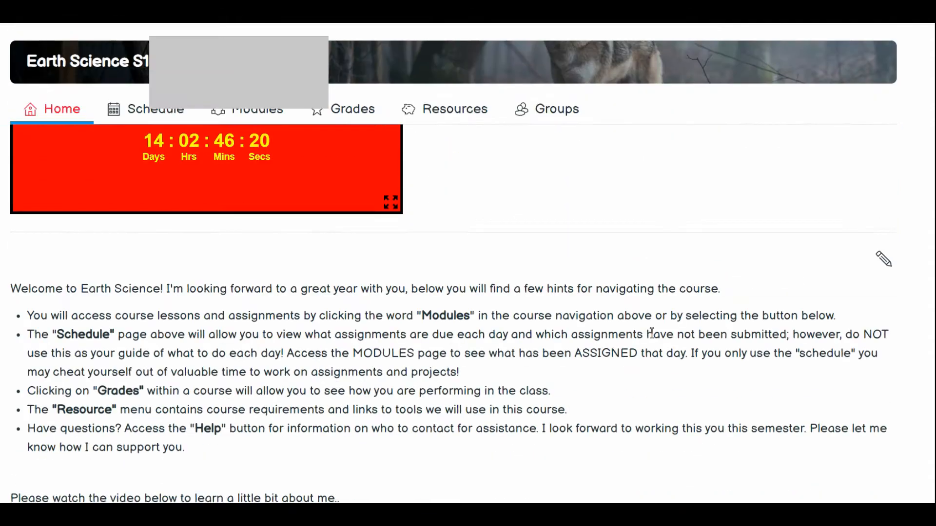
scroll(651, 334, "down", 2)
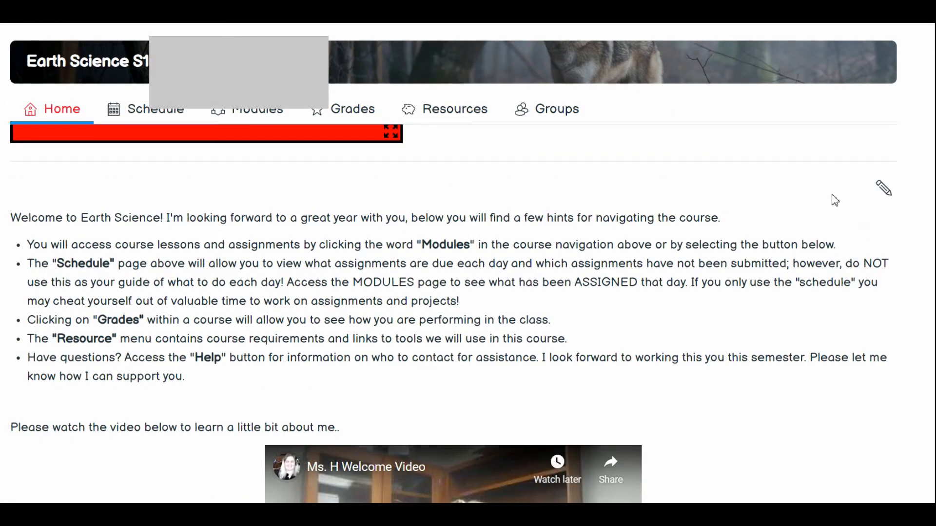
left_click(881, 189)
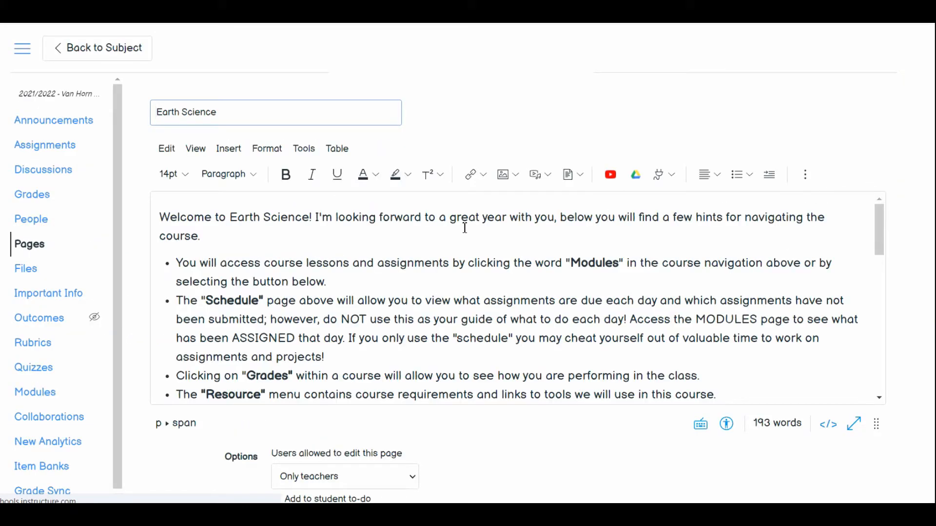
left_click(161, 211)
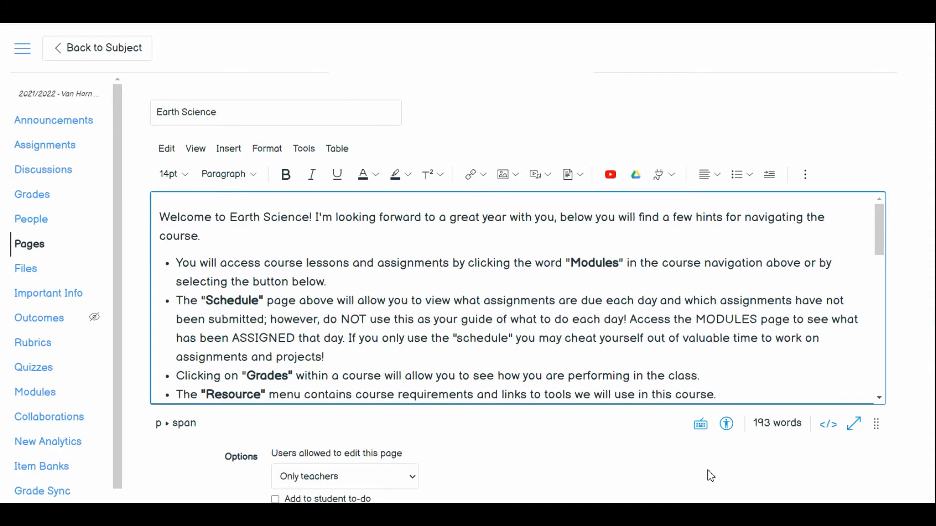
left_click(827, 424)
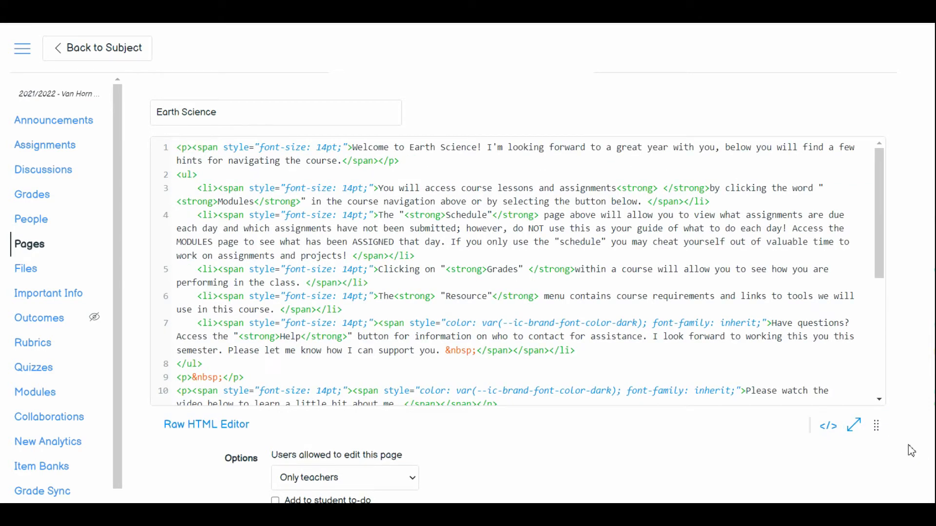
left_click(177, 147)
key("Return")
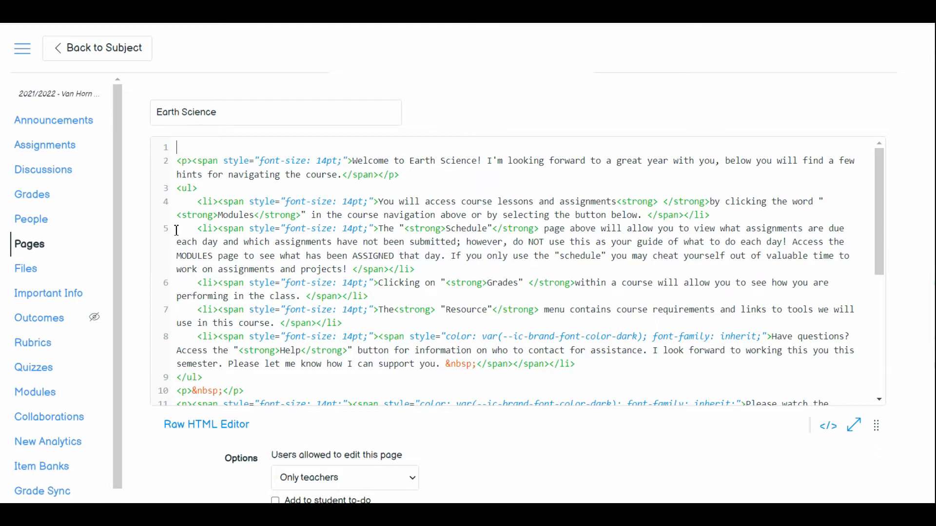
left_click_drag(205, 207, 215, 205)
left_click(189, 146)
Switch to the Countdown timers document in Google Docs and copy the complete iframe code under Christmas Break.
key("ctrl+Tab")
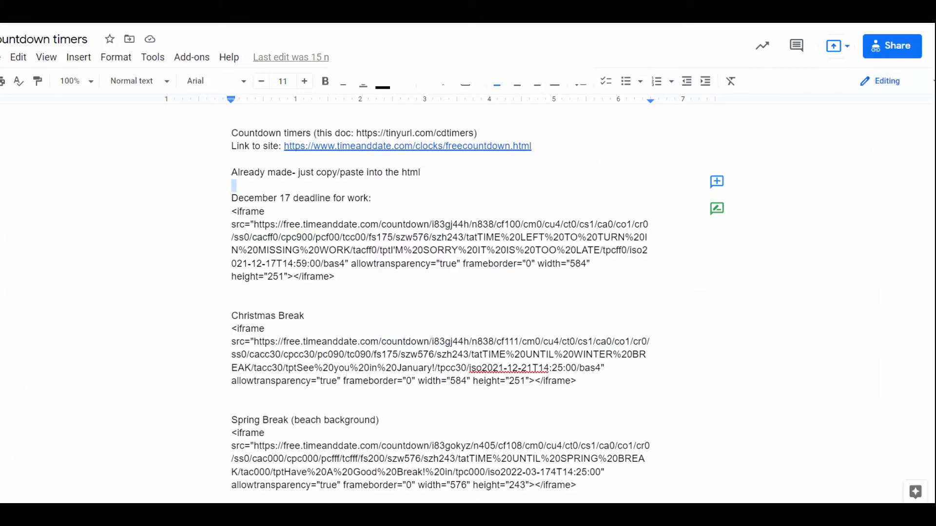
left_click(437, 296)
left_click_drag(232, 331, 582, 384)
right_click(436, 357)
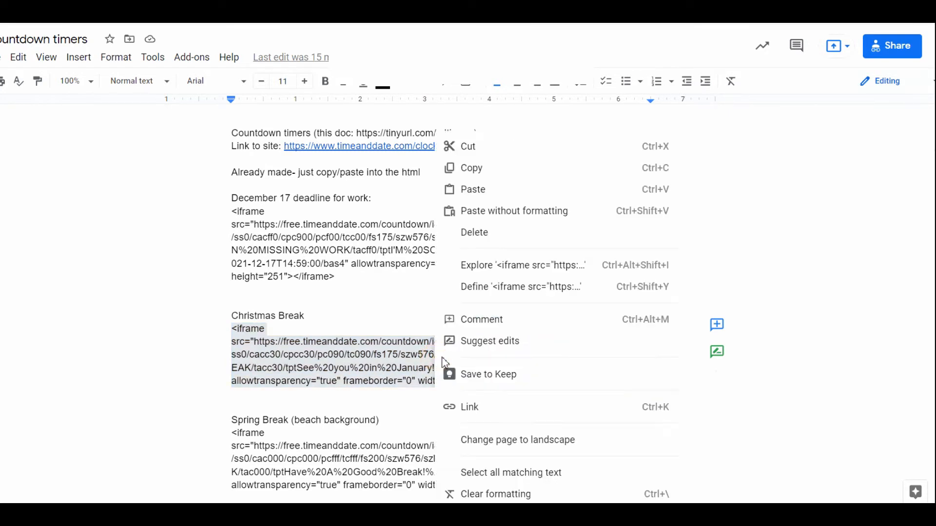
left_click(487, 174)
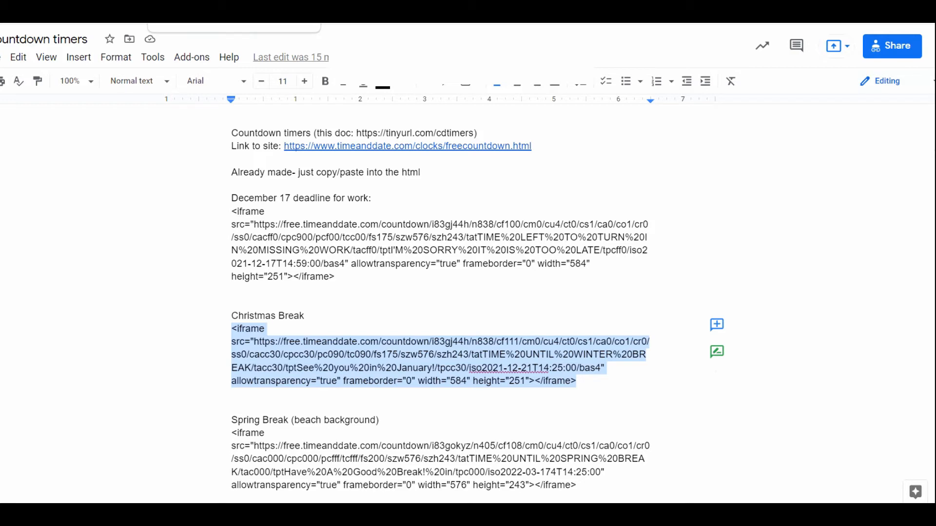
Back in Canvas, paste the iframe code into the empty first line of the Earth Science page's HTML and save the page.
left_click(205, 11)
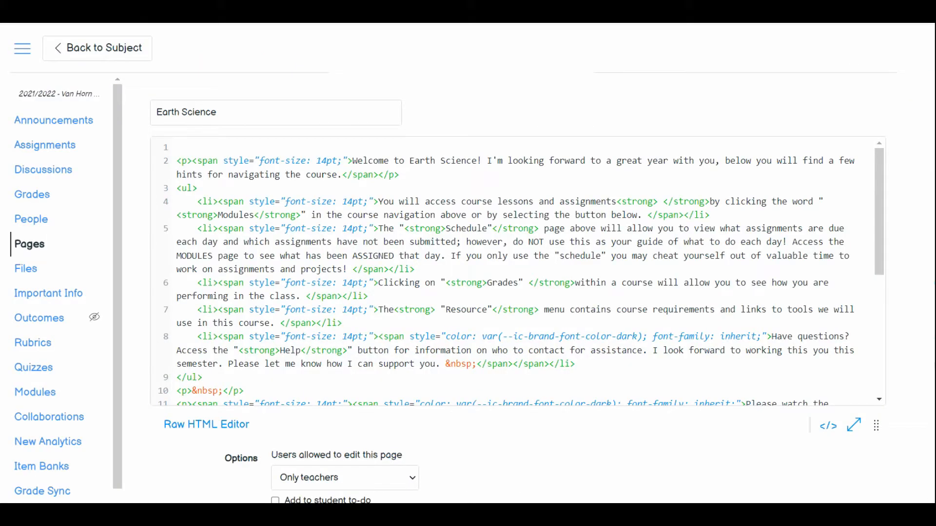
right_click(192, 144)
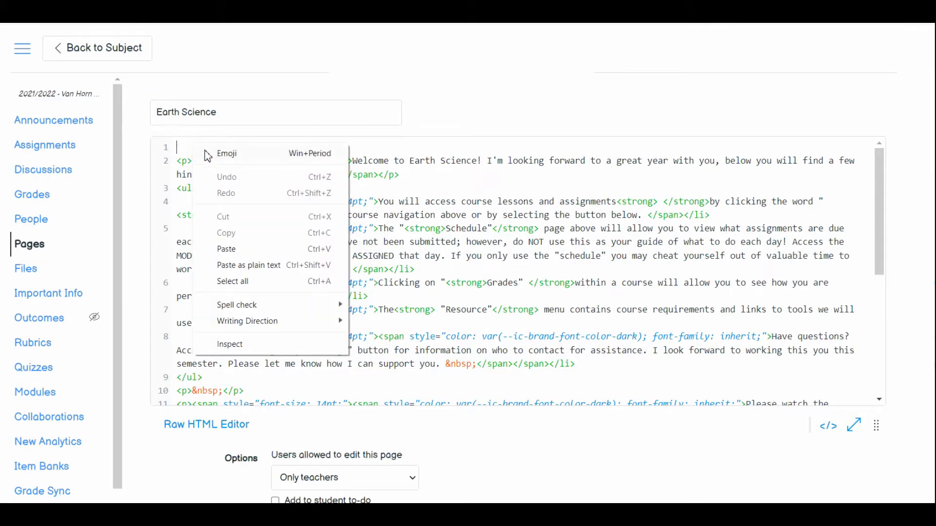
left_click(227, 249)
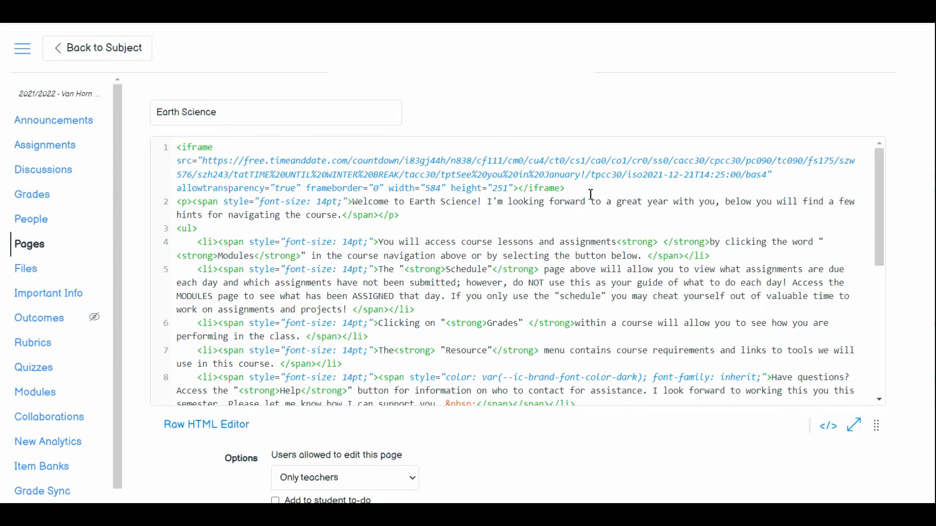
left_click_drag(590, 194, 181, 149)
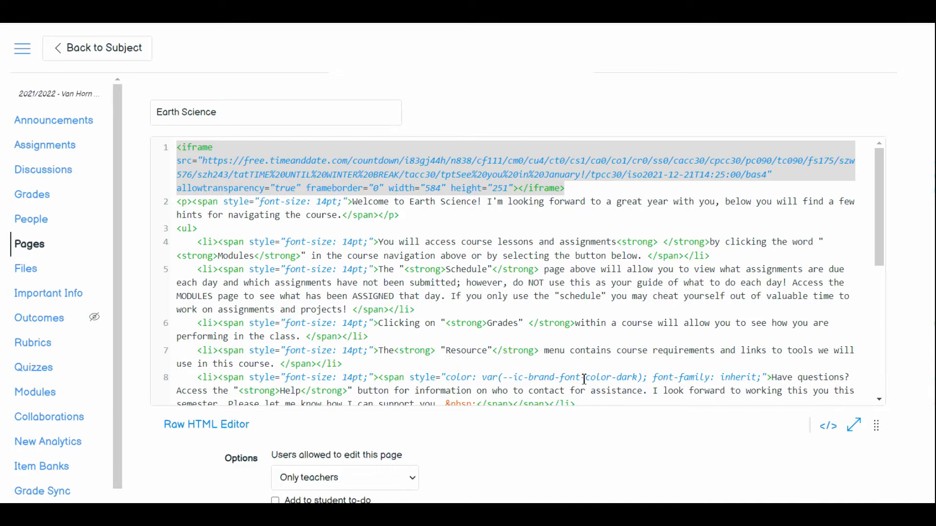
scroll(672, 456, "down", 3)
left_click(851, 472)
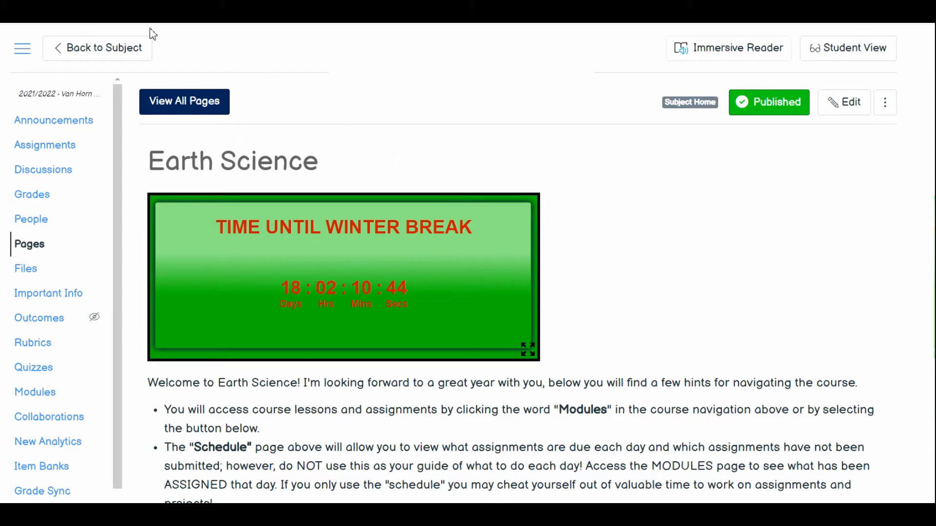
Return to the subject home page and check in Student View how the winter break countdown appears above the welcome text.
left_click(117, 48)
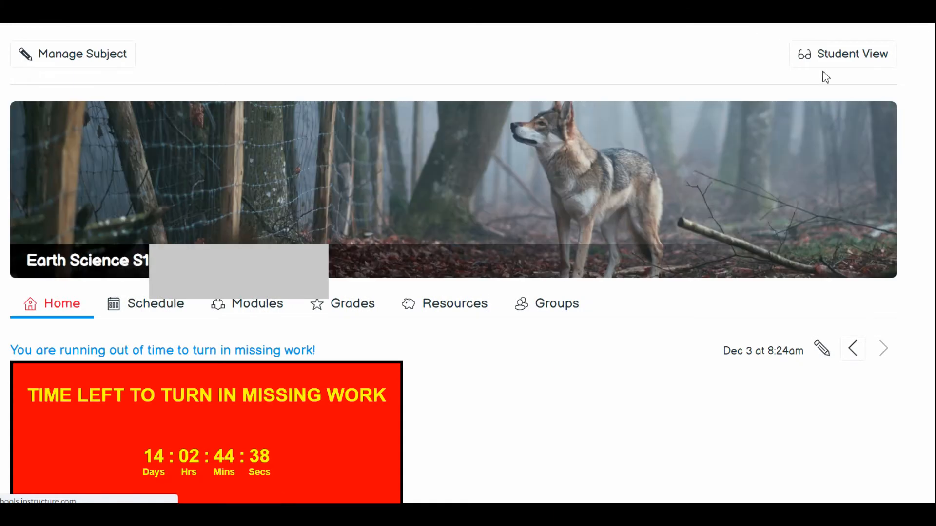
left_click(826, 63)
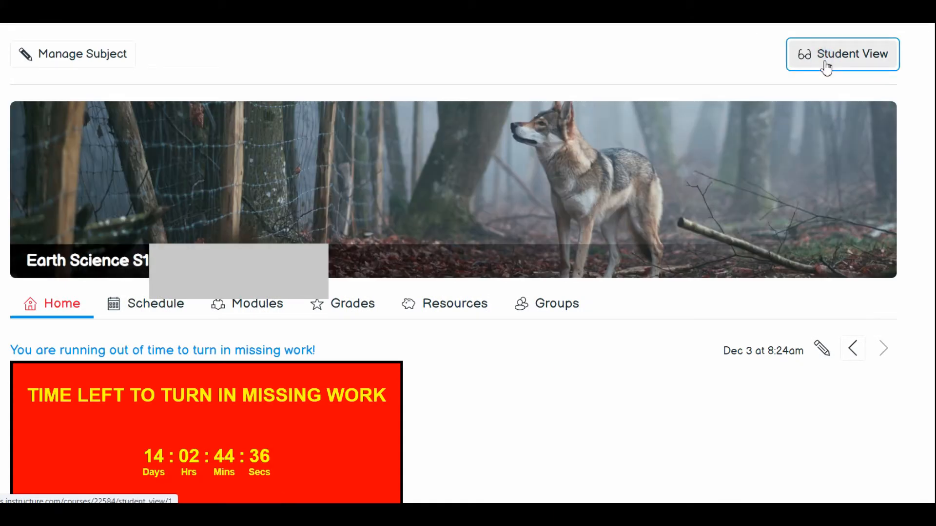
left_click(883, 73)
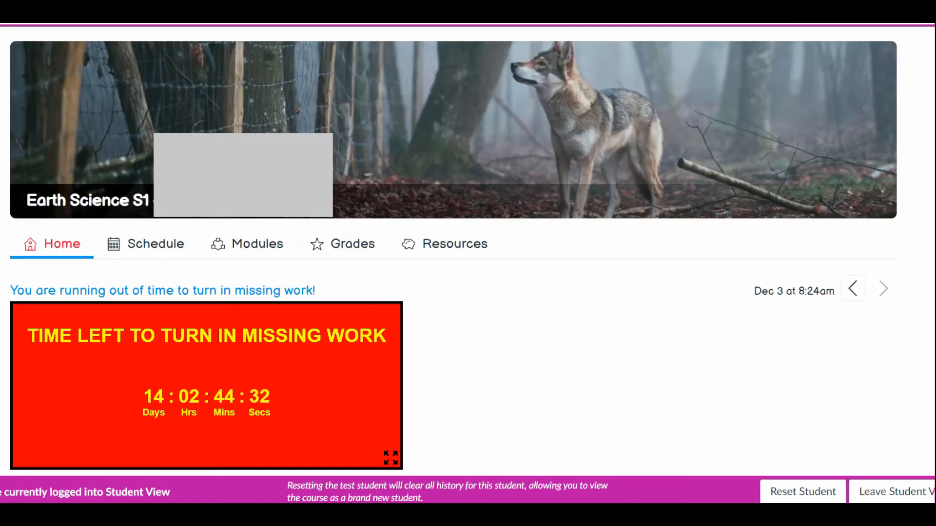
scroll(453, 249, "down", 4)
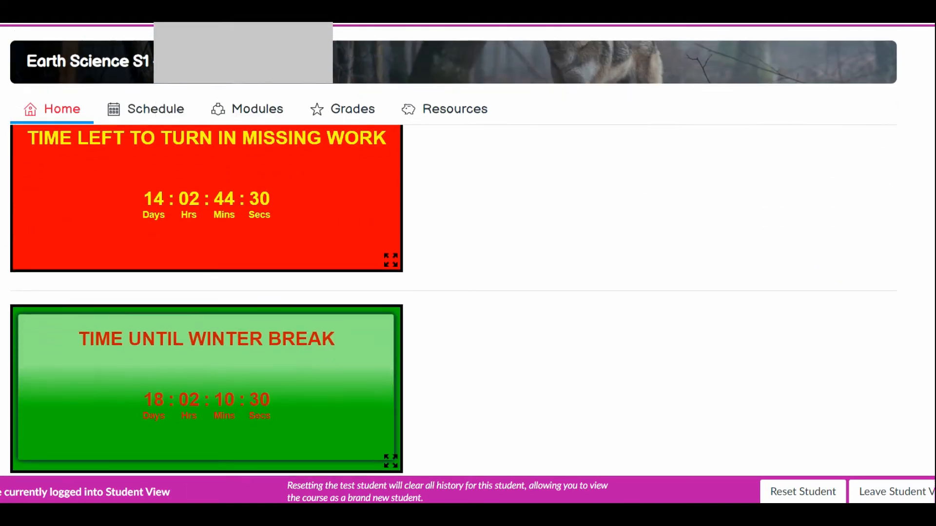
scroll(453, 248, "down", 3)
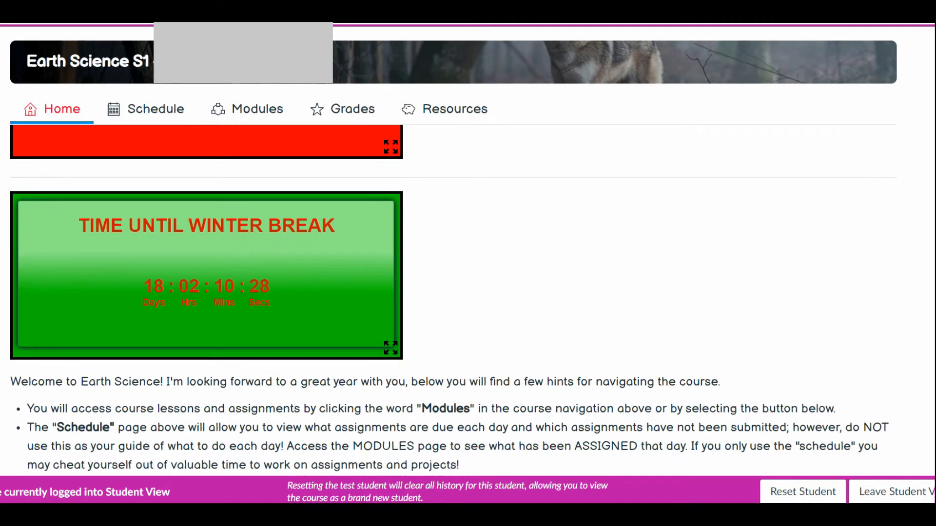
scroll(454, 248, "down", 1)
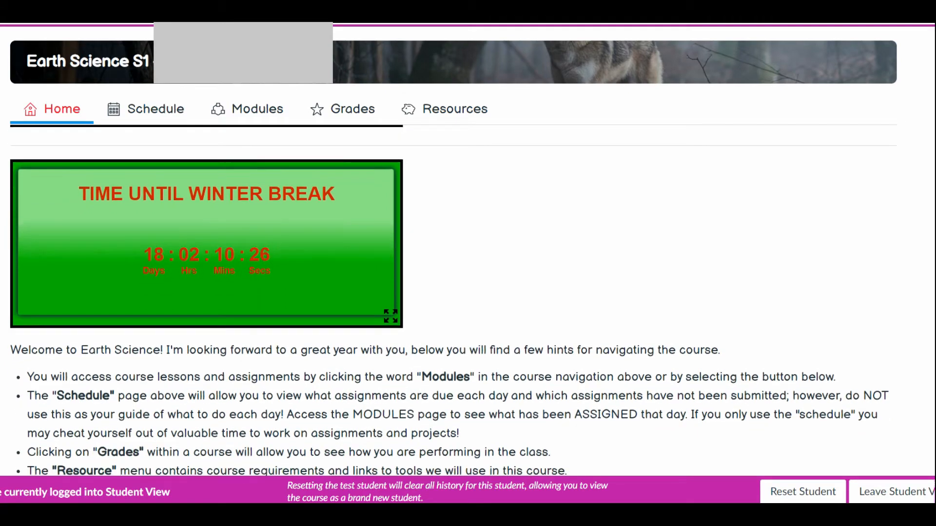
scroll(453, 248, "down", 3)
scroll(454, 249, "up", 2)
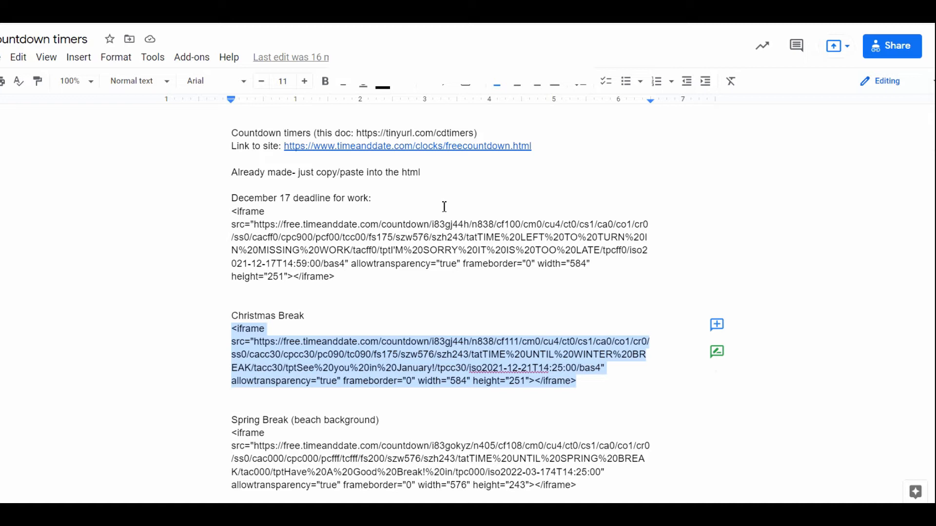
In the Countdown timers document in Google Docs, review the timer site link, the document's short link and the option to make a copy.
left_click(633, 143)
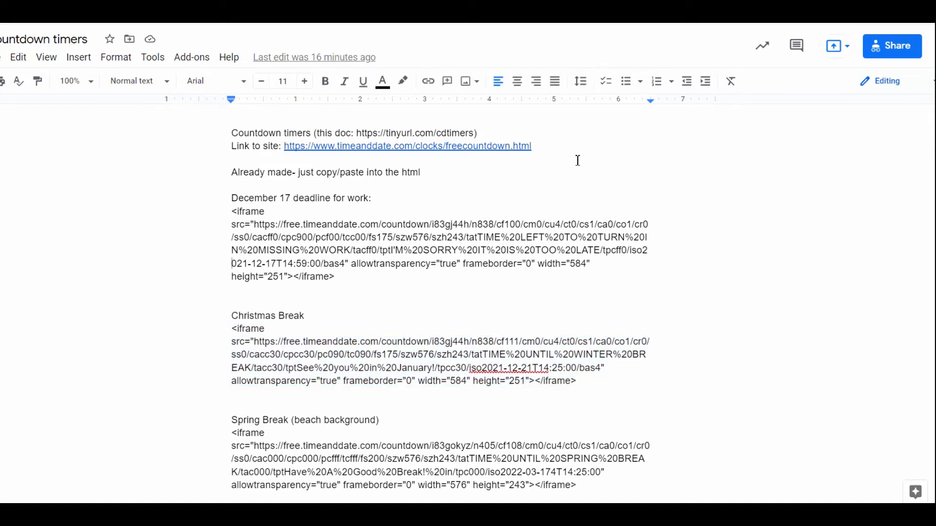
left_click_drag(565, 151, 234, 144)
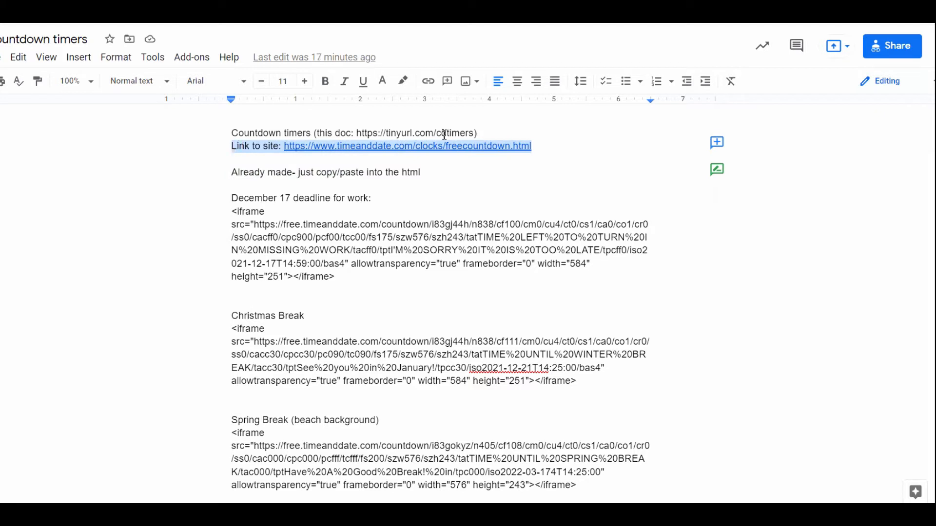
left_click(492, 131)
left_click_drag(468, 135, 316, 138)
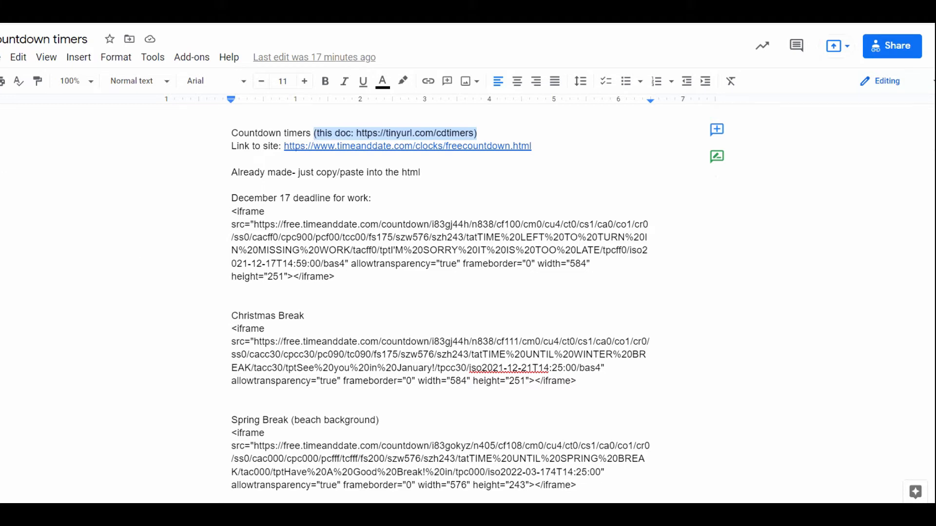
left_click(2, 57)
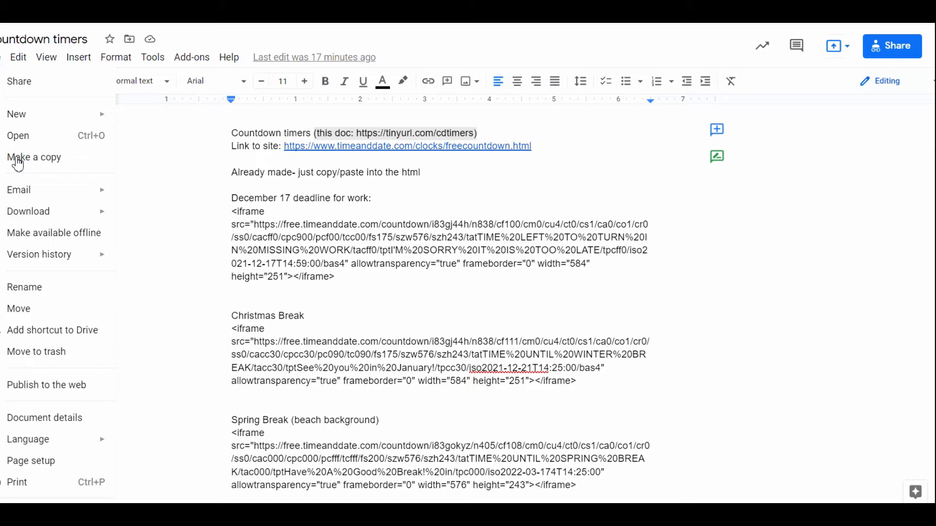
left_click(224, 194)
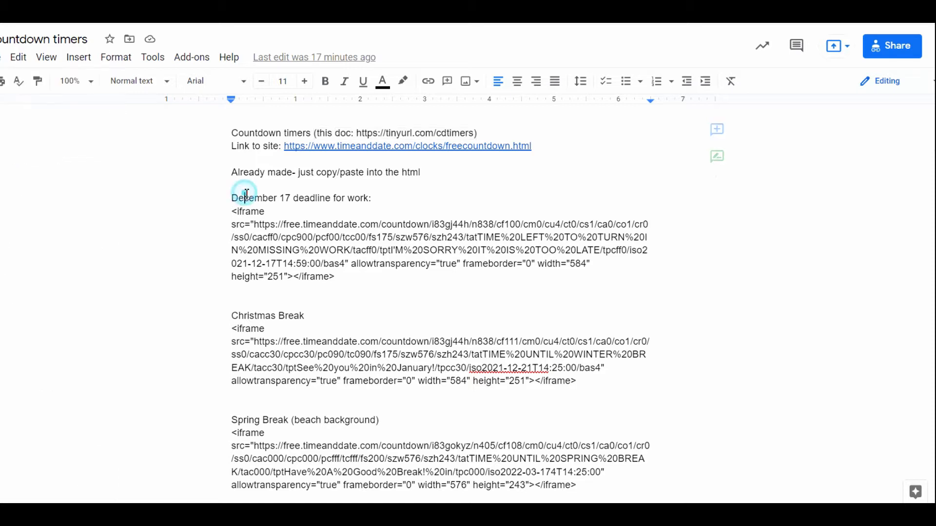
Examine the December 17 deadline timer's iframe code, including where its target date and time appear.
left_click_drag(230, 198, 295, 197)
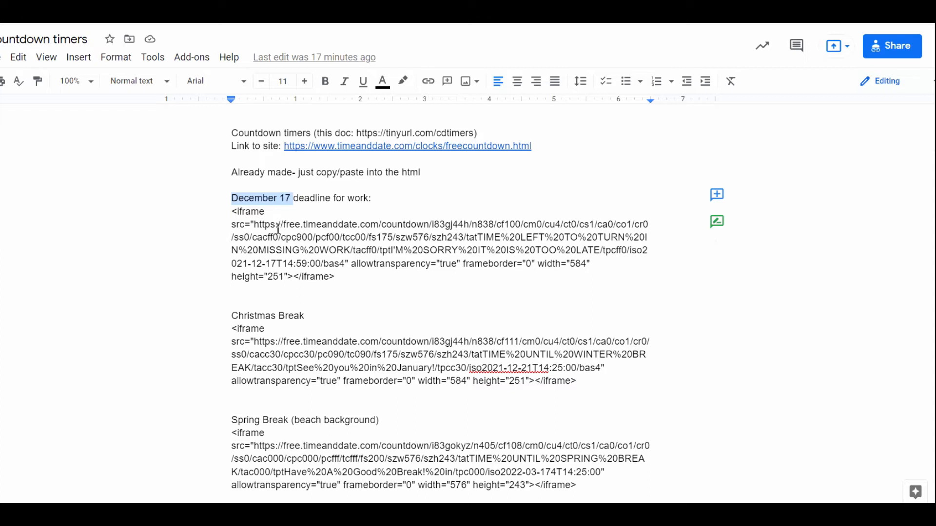
left_click_drag(286, 224, 329, 266)
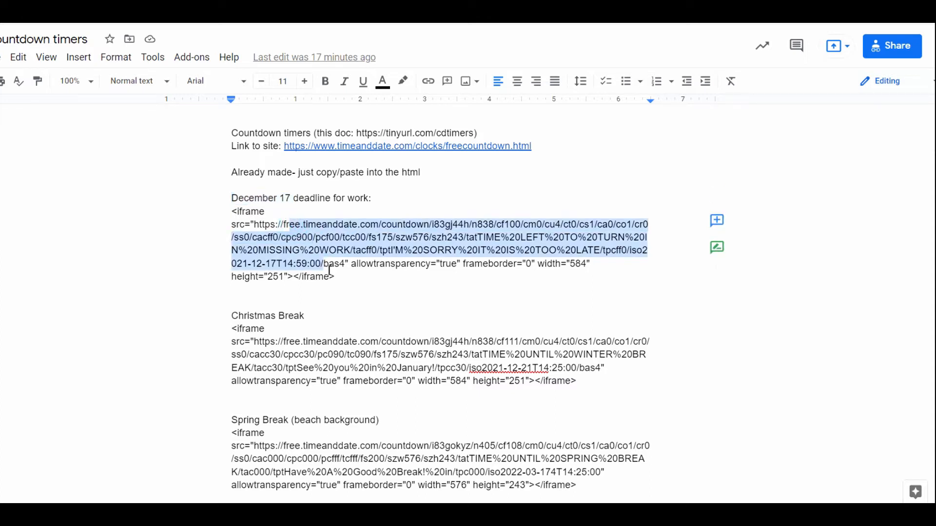
left_click(360, 264)
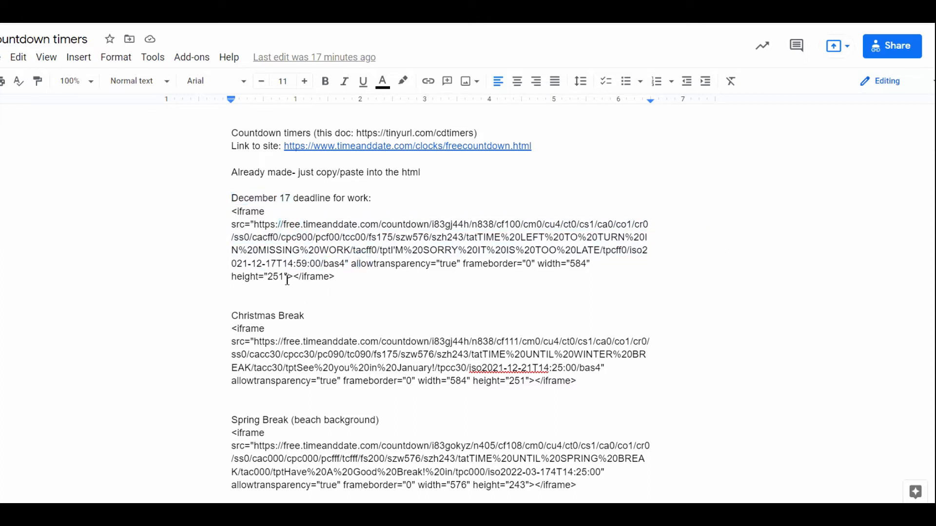
left_click_drag(282, 264, 321, 262)
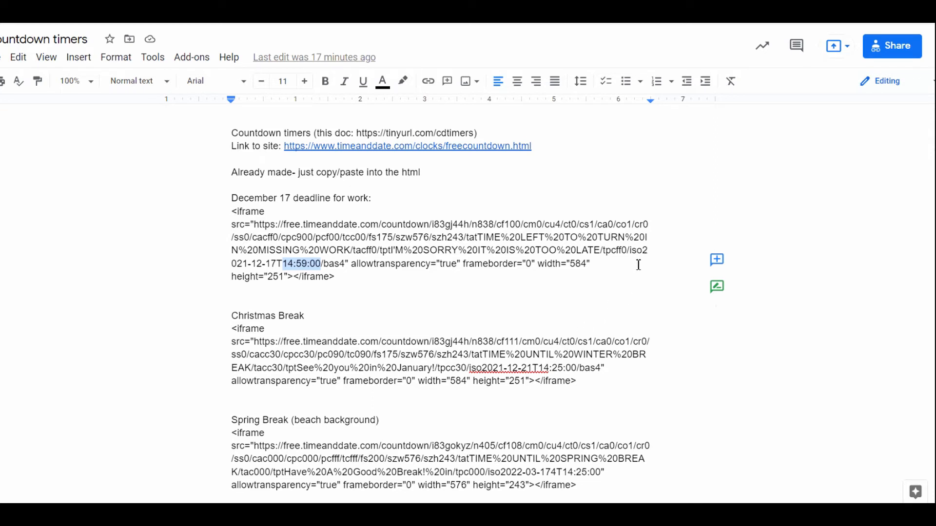
left_click_drag(643, 253, 322, 273)
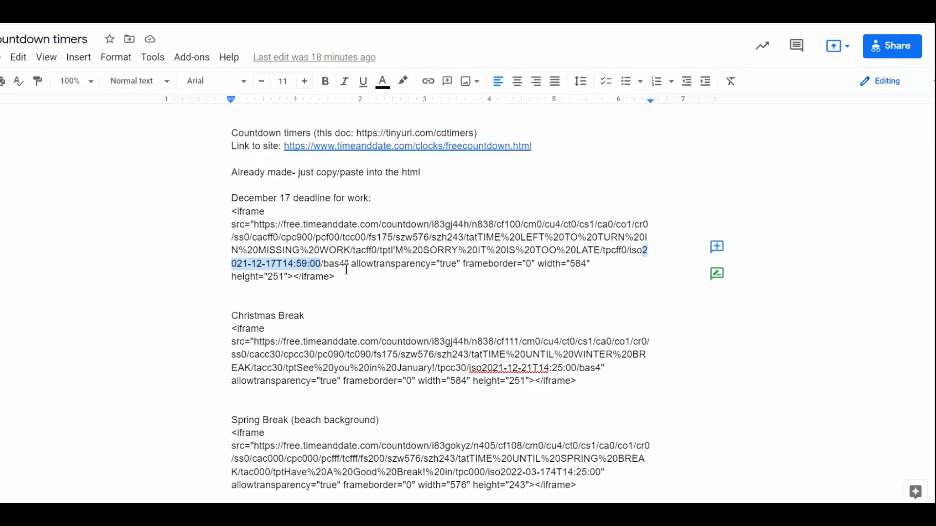
left_click(290, 263)
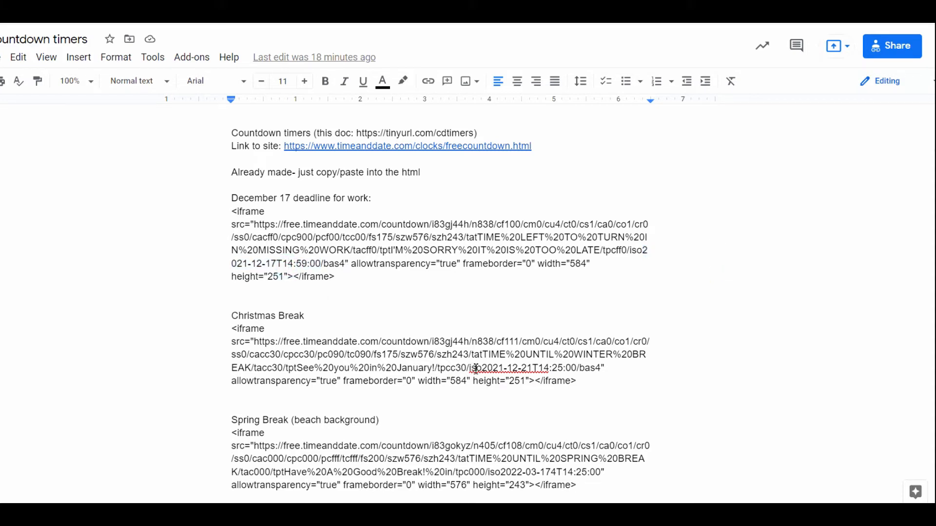
Try the year 2022 in the Christmas Break code's target date and restore it to 2021.
left_click_drag(481, 367, 552, 369)
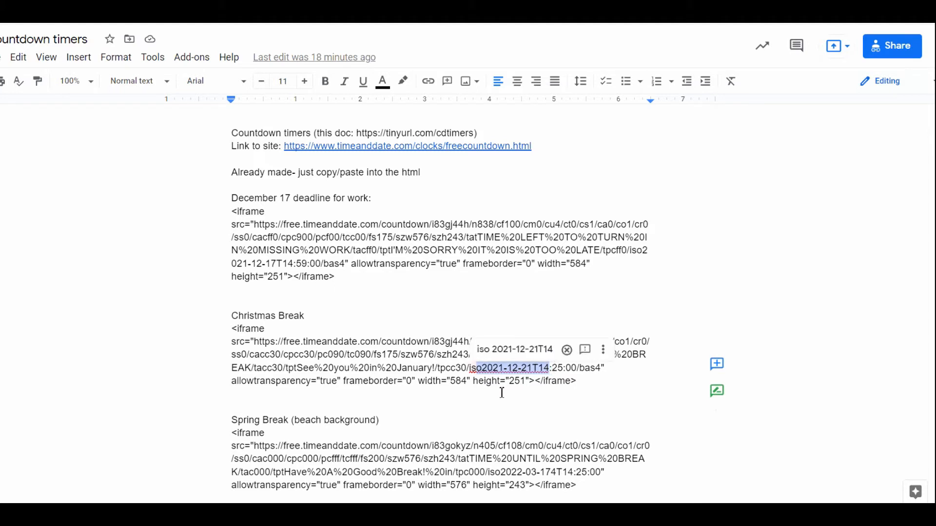
left_click(500, 369)
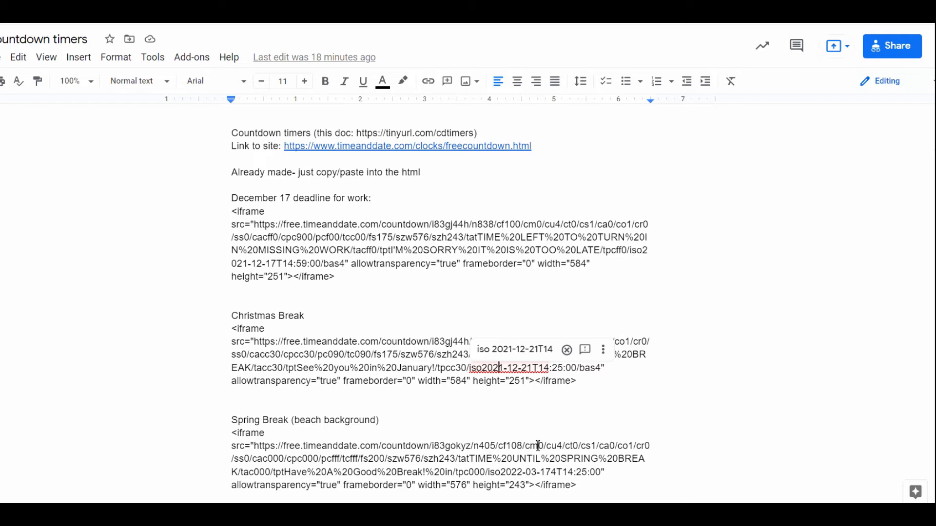
key("Delete")
type("2")
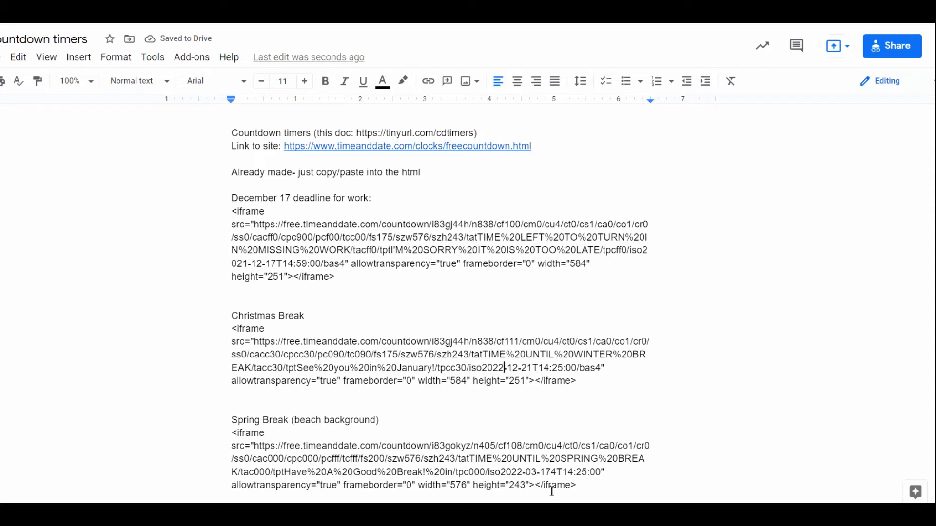
key("BackSpace")
type("1")
left_click(424, 369)
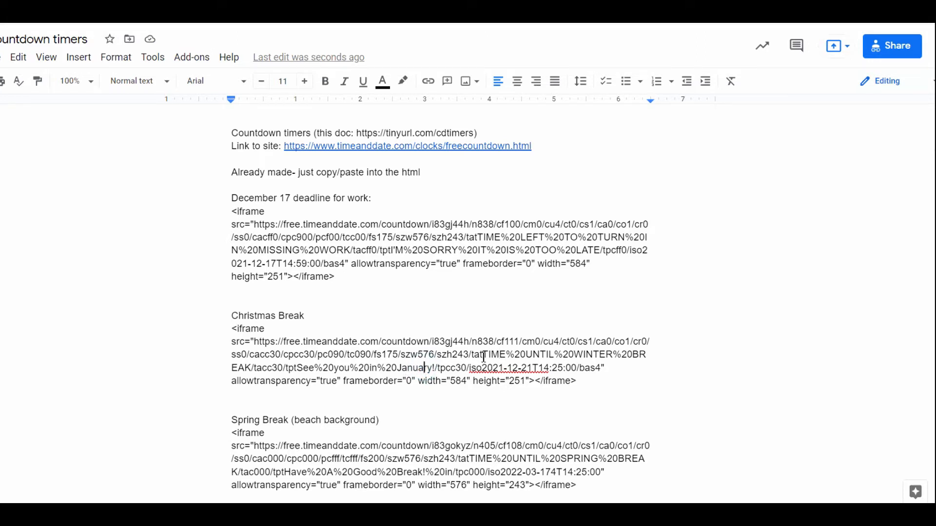
Examine the header text in the Christmas Break code and the %20 codes between its words.
left_click_drag(470, 354, 255, 364)
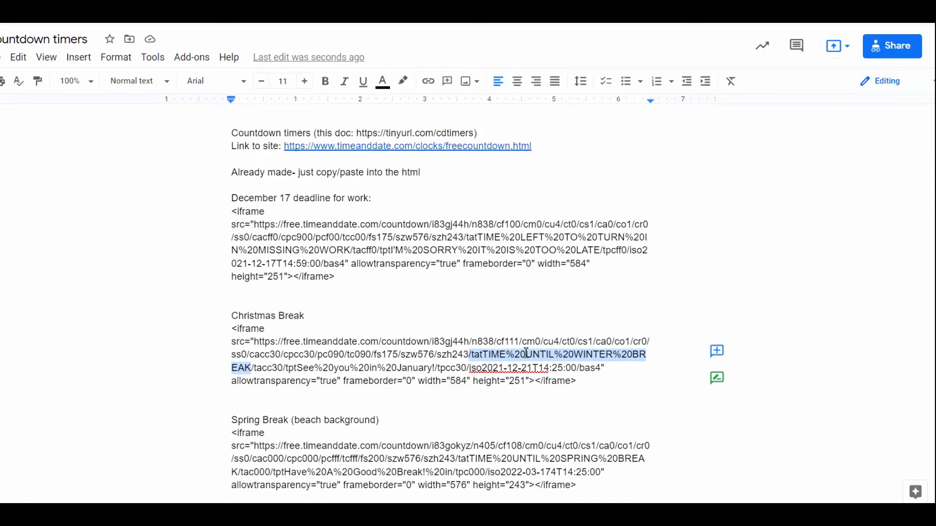
left_click(512, 354)
left_click(504, 352)
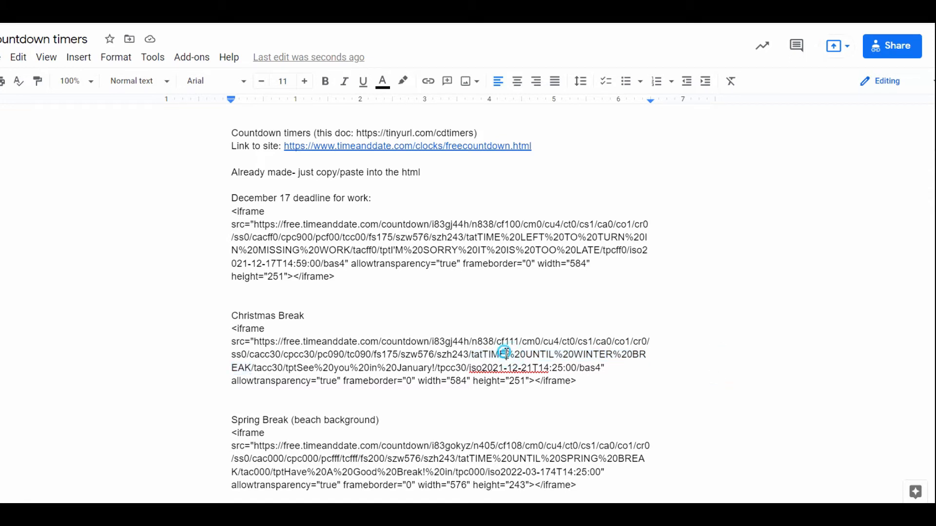
left_click_drag(505, 354, 525, 354)
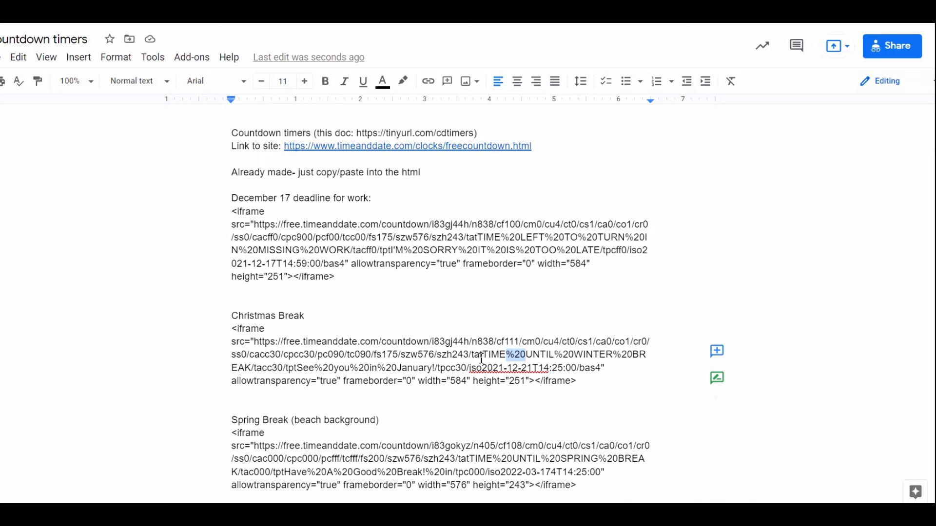
left_click(545, 356)
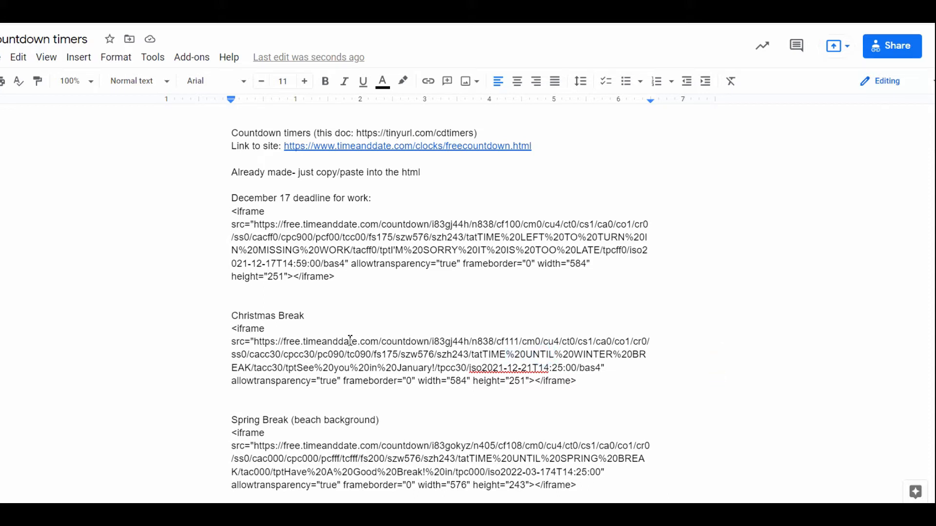
Review the Christmas Break code's editable parts: header text, target date and time, and the closing message after tpt.
left_click_drag(480, 355, 647, 355)
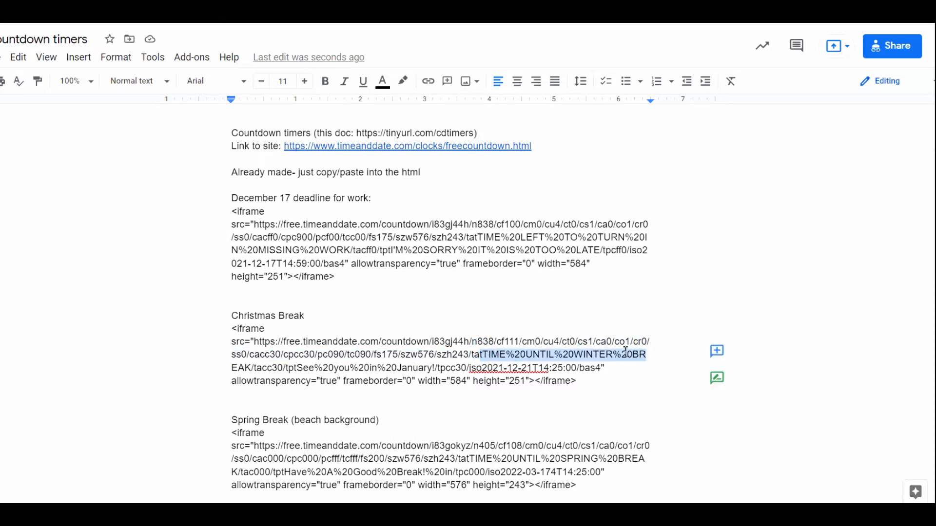
left_click_drag(482, 366, 579, 374)
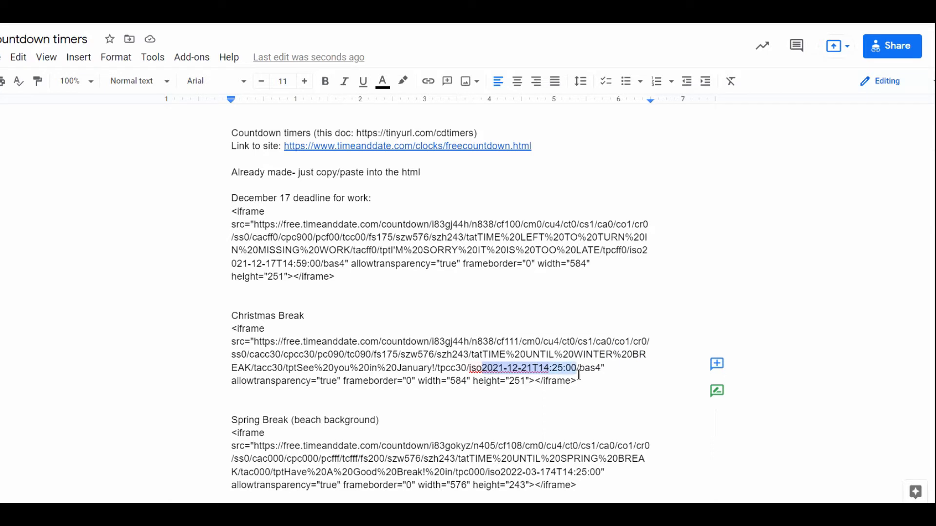
left_click(419, 369)
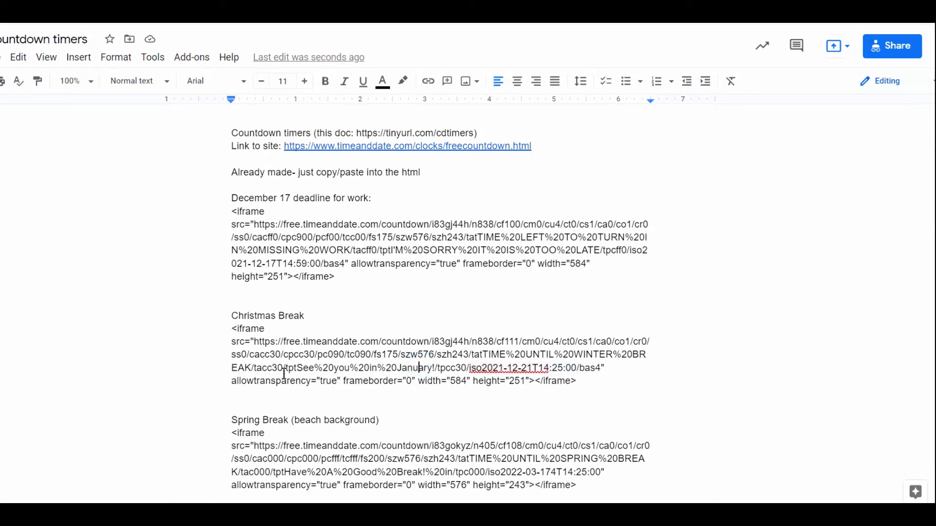
left_click_drag(246, 369, 234, 370)
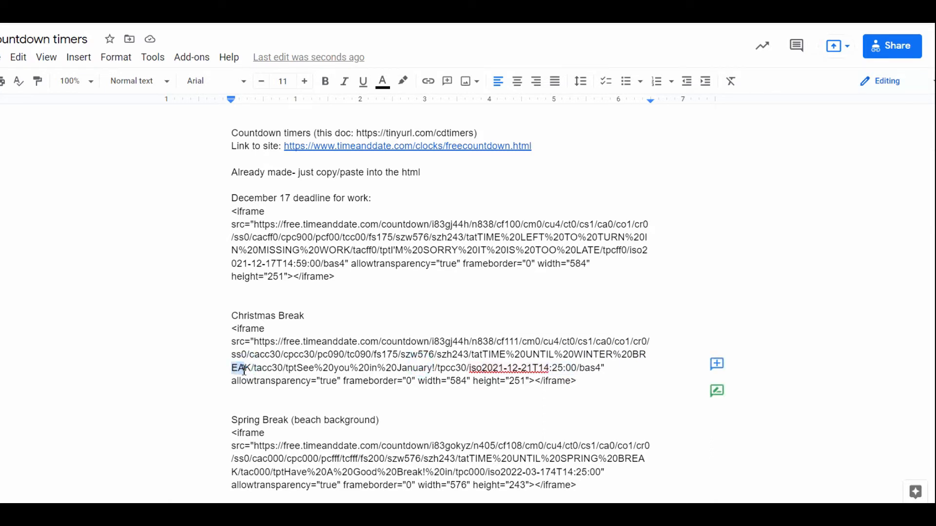
left_click(281, 369)
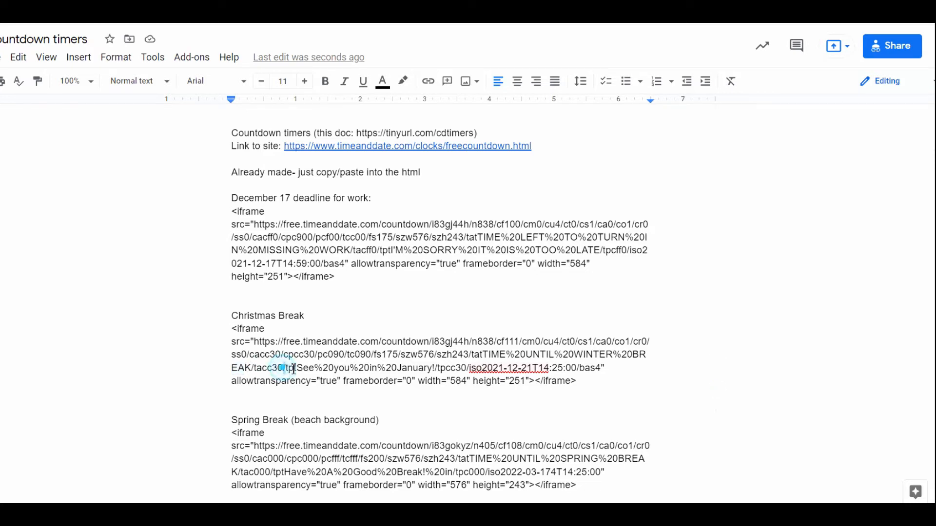
left_click_drag(294, 368, 437, 369)
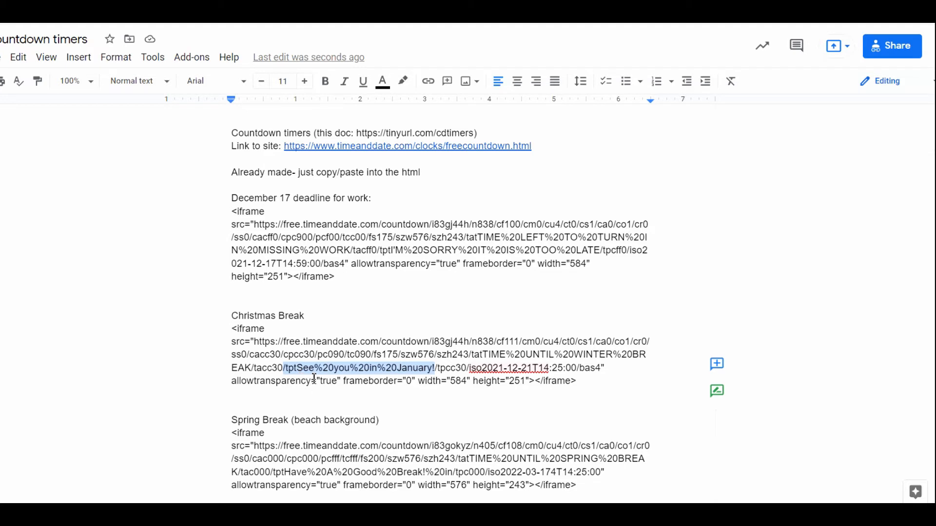
Review the messages in the December 17 deadline code and the remaining ready-made timers further down the document.
left_click(368, 253)
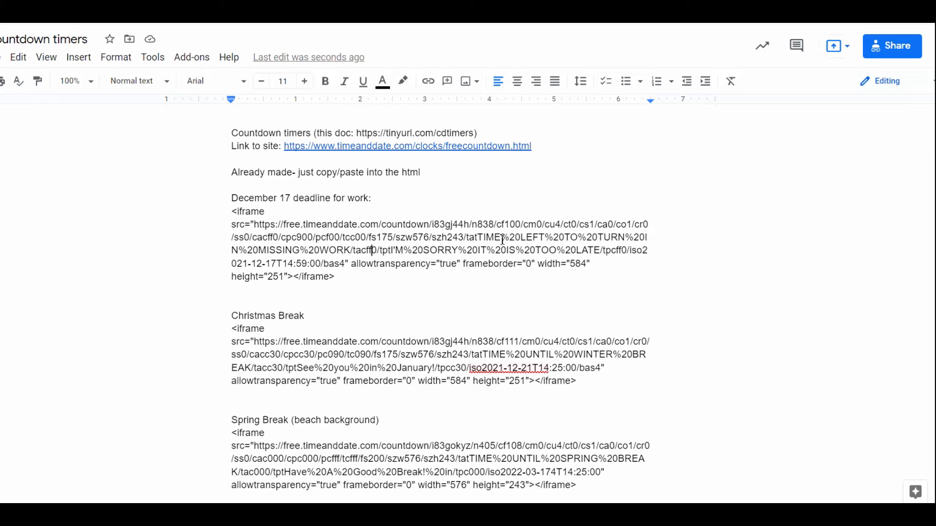
left_click_drag(475, 238, 598, 250)
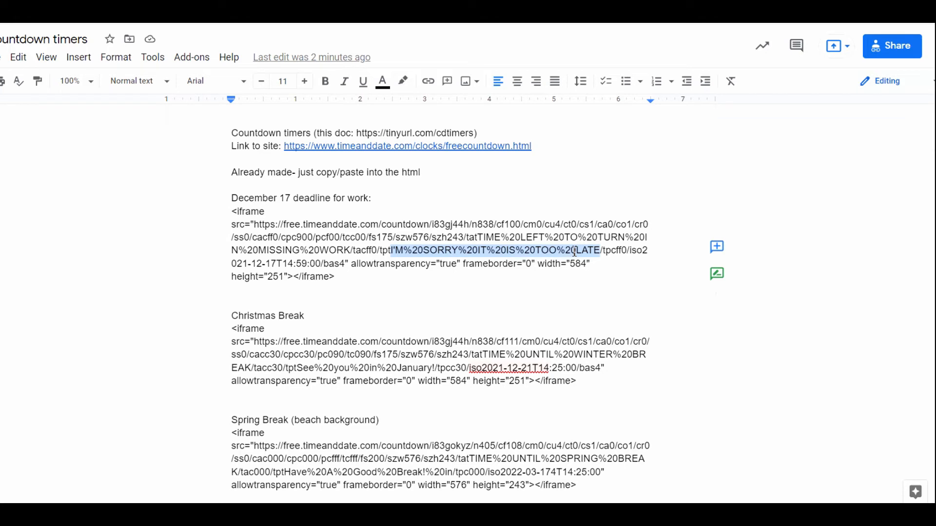
left_click(438, 354)
scroll(368, 244, "down", 5)
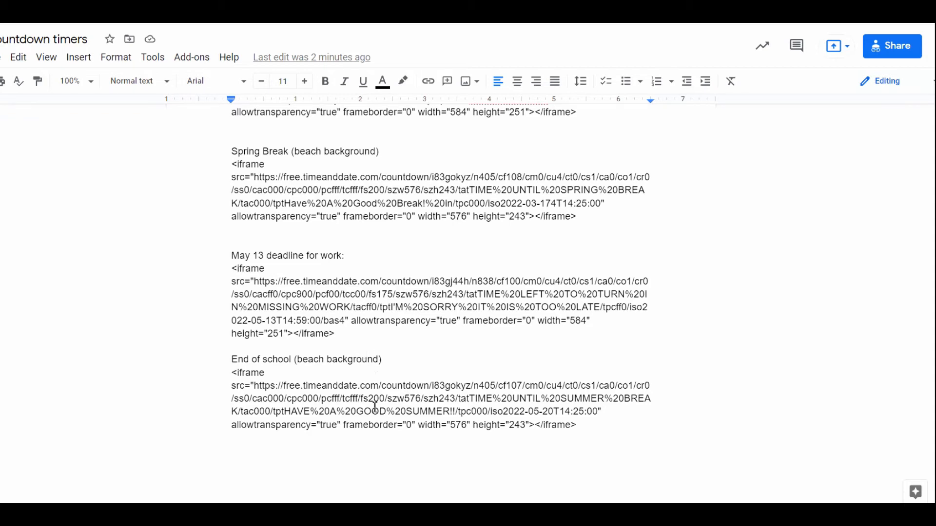
scroll(426, 339, "up", 6)
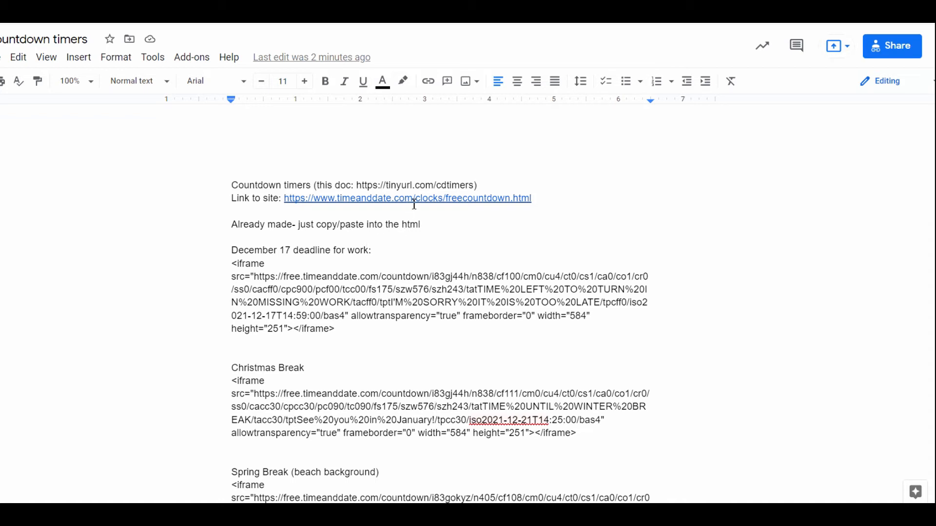
Locate the document's timer site link and switch to timeanddate's Free Countdown Timer page, going to its location and date settings.
left_click_drag(536, 201, 288, 204)
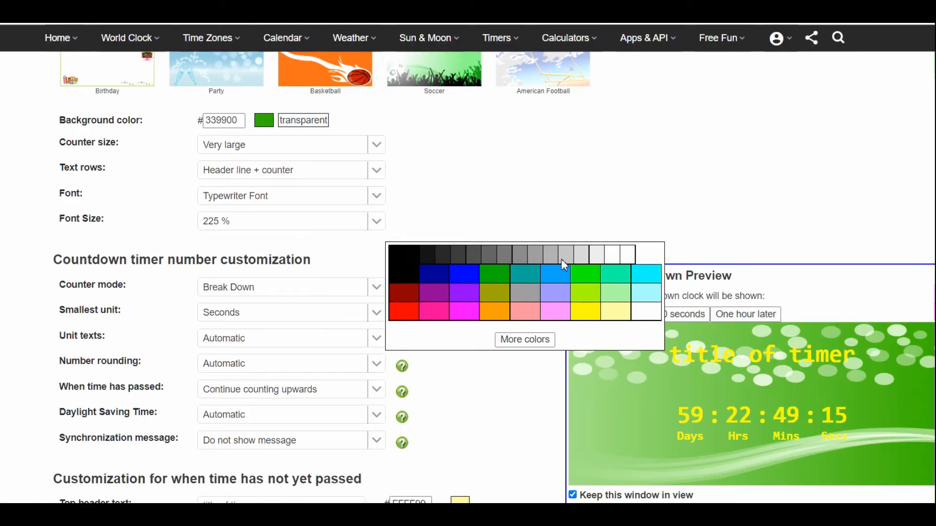
left_click(632, 181)
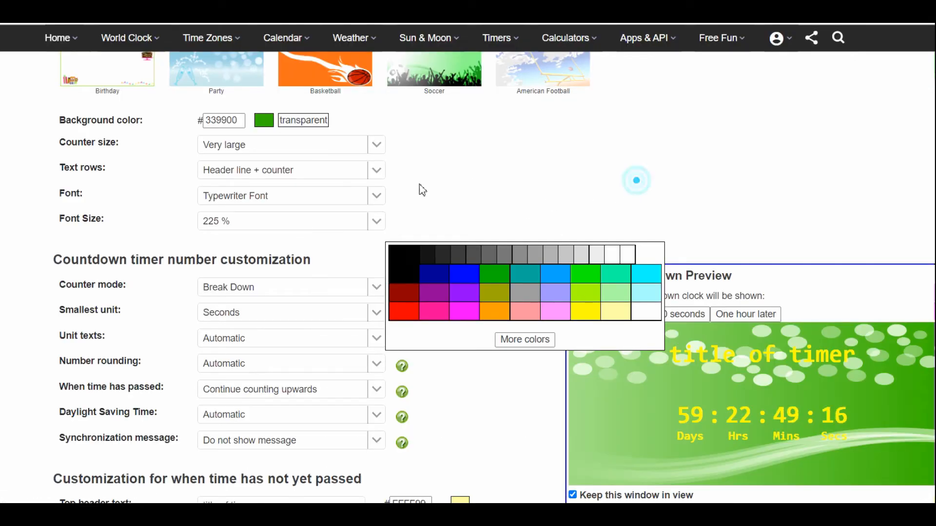
scroll(420, 188, "up", 15)
scroll(434, 225, "up", 3)
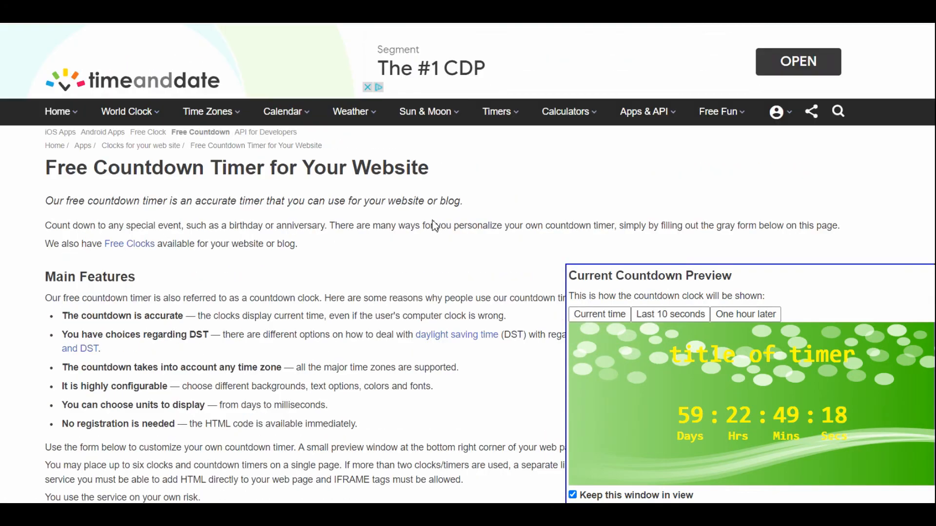
scroll(199, 249, "down", 4)
scroll(200, 246, "down", 4)
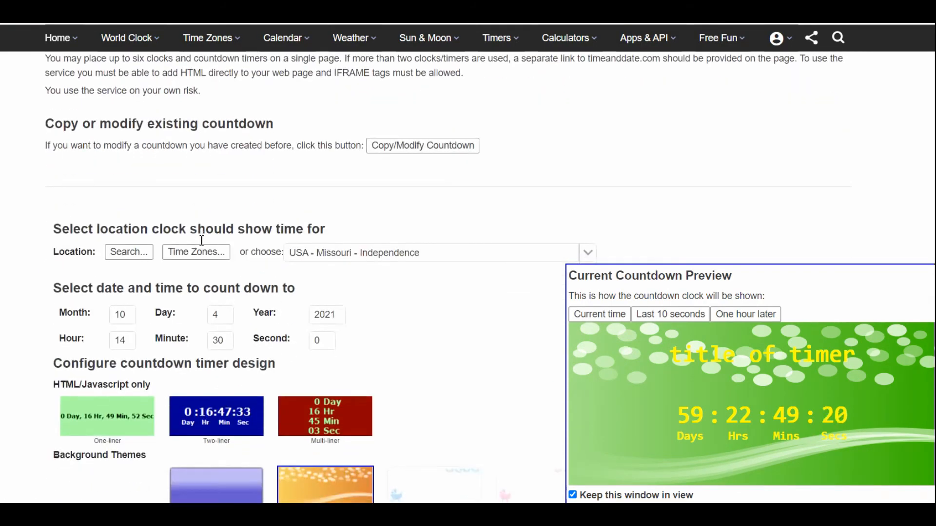
Look through the available clock locations for the Missouri cities and close the list without choosing another location.
left_click(420, 192)
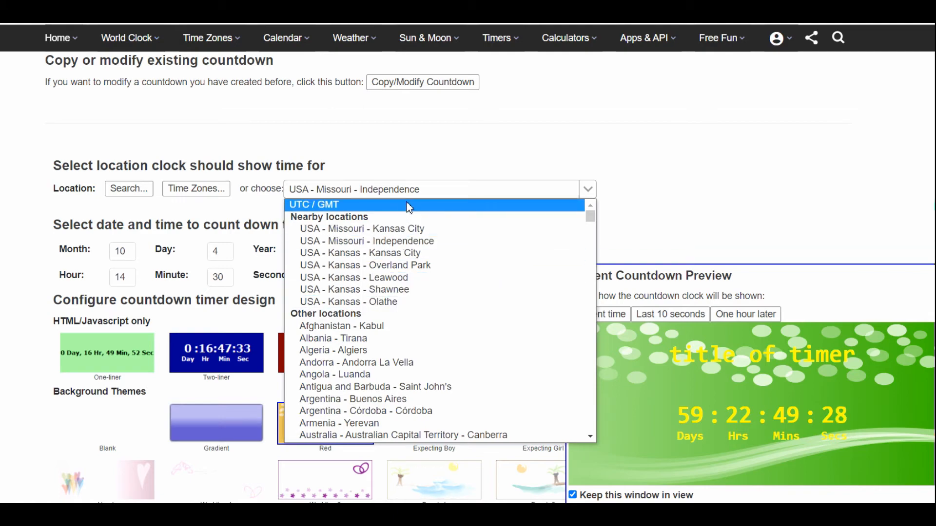
scroll(397, 238, "down", 20)
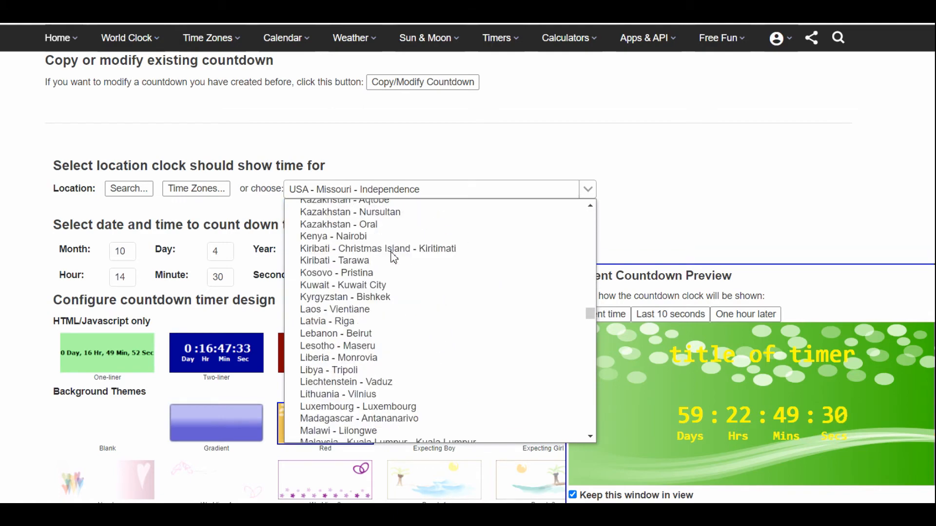
scroll(394, 257, "down", 20)
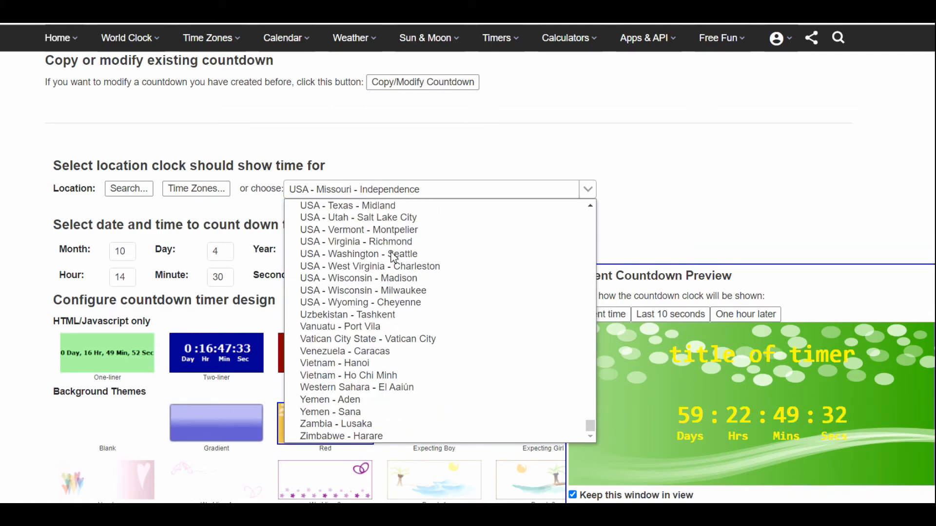
scroll(393, 257, "up", 8)
scroll(394, 258, "up", 4)
scroll(393, 258, "up", 3)
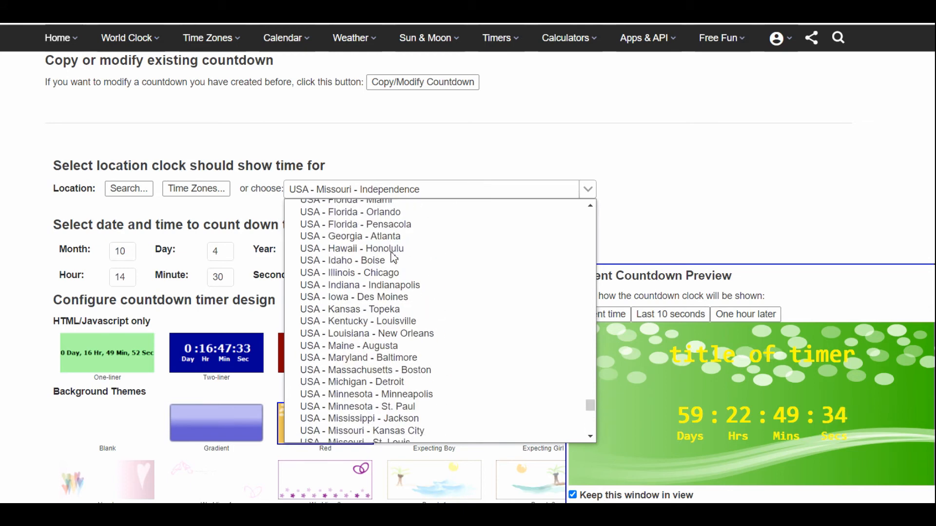
scroll(393, 257, "down", 3)
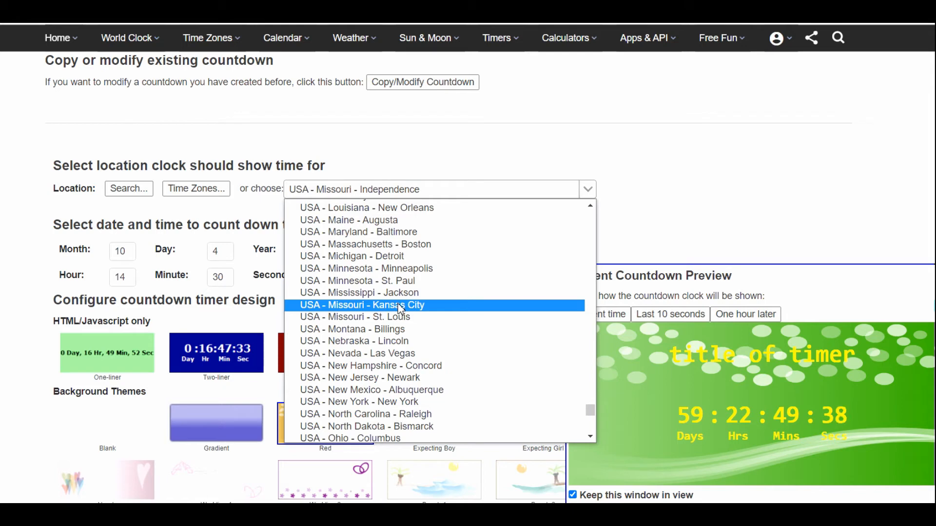
left_click(573, 103)
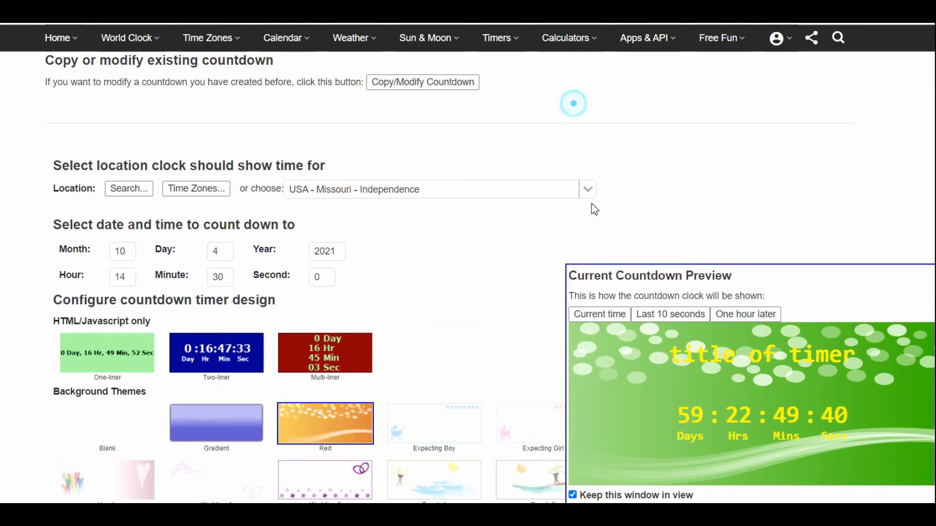
Reload the Free Countdown Timer page to reset the previously customised timer.
left_click_drag(669, 357, 855, 437)
key("F5")
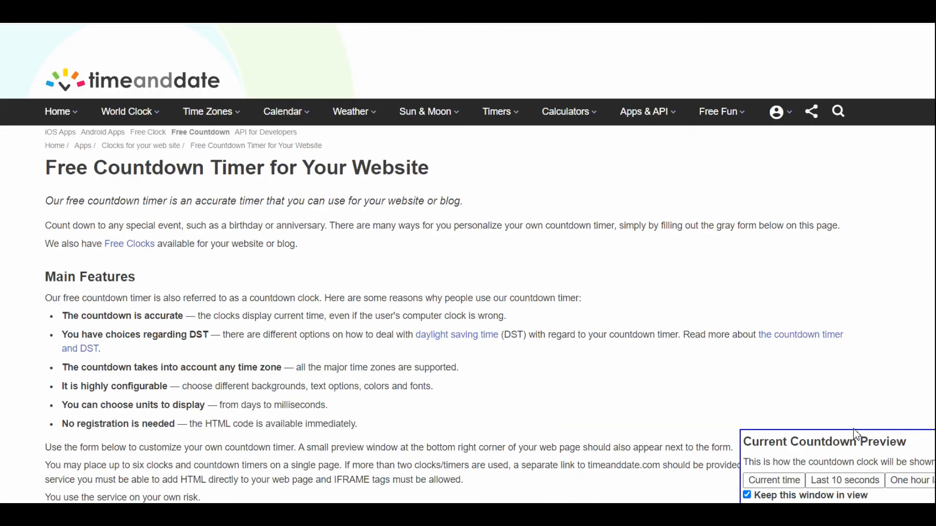
Set the countdown's target month to 1 and year to 2022, leaving the day at 4.
scroll(493, 275, "down", 7)
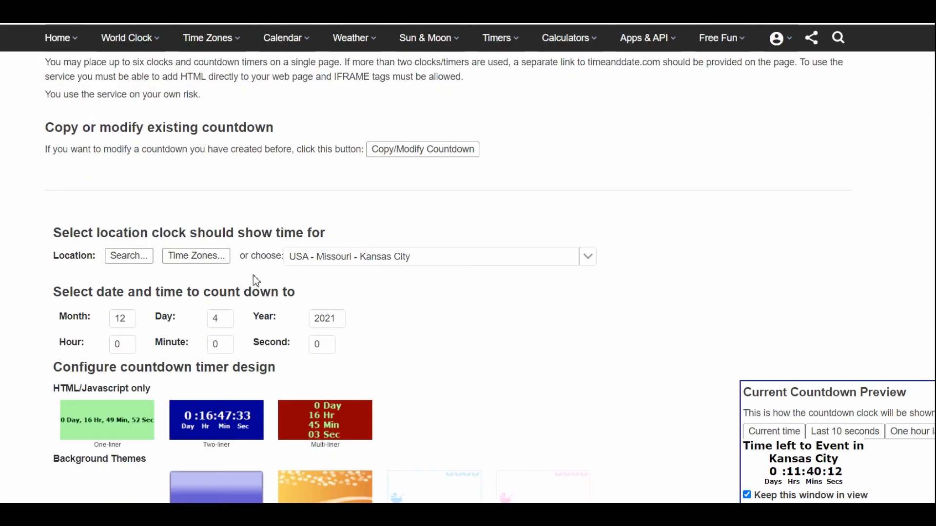
scroll(253, 280, "down", 1)
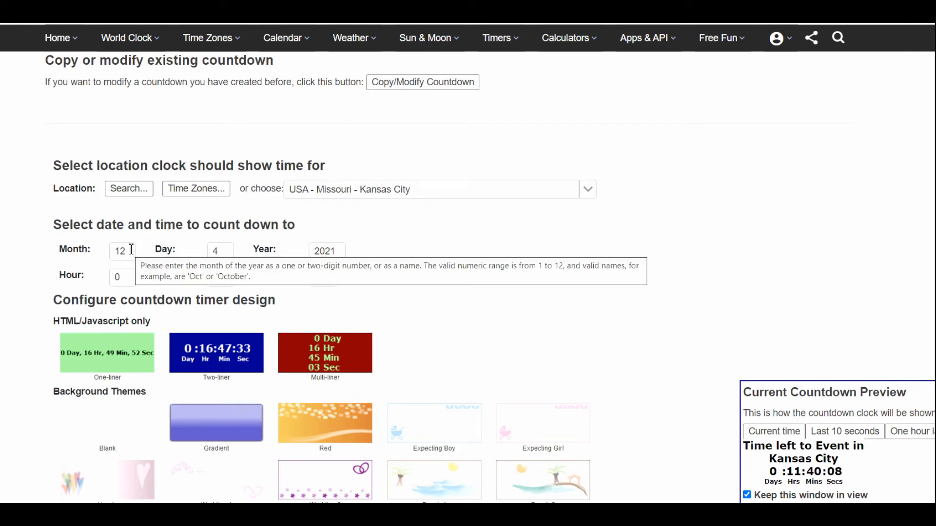
left_click(130, 253)
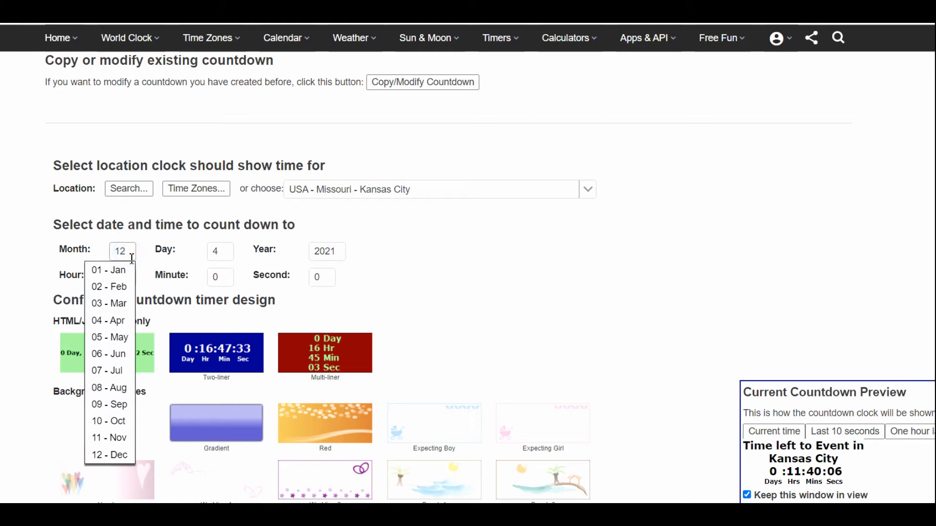
key("BackSpace")
left_click(336, 252)
left_click(340, 252)
key("BackSpace")
type("2")
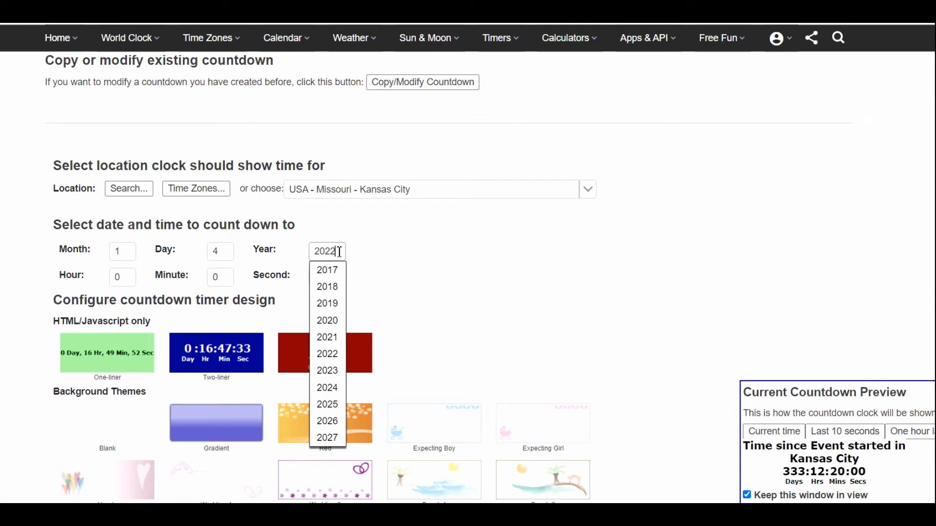
Set the countdown's target time to hour 06 and minute 45.
left_click(129, 278)
type("6")
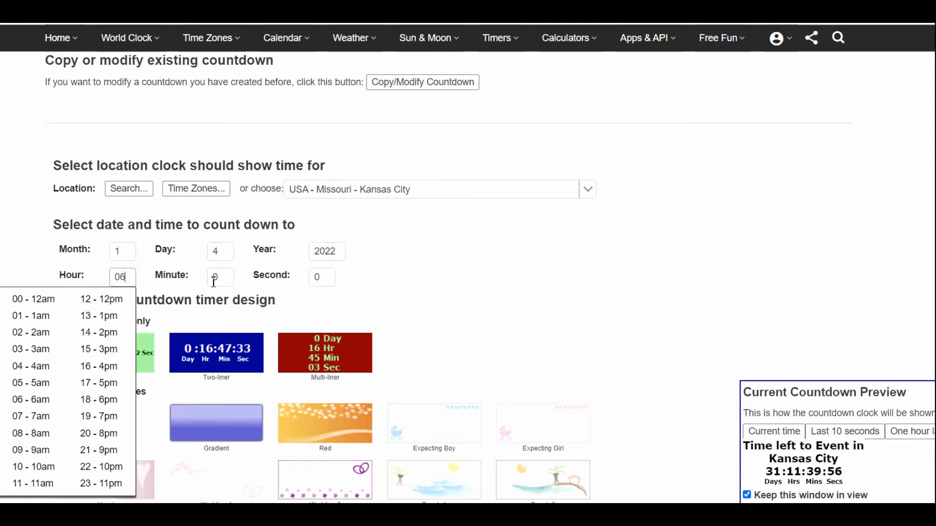
left_click(227, 280)
type("4")
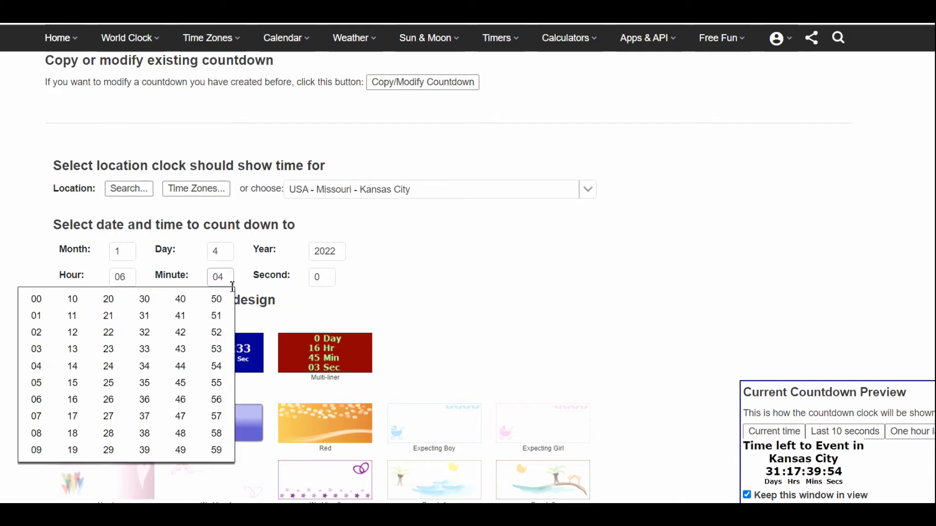
left_click(181, 383)
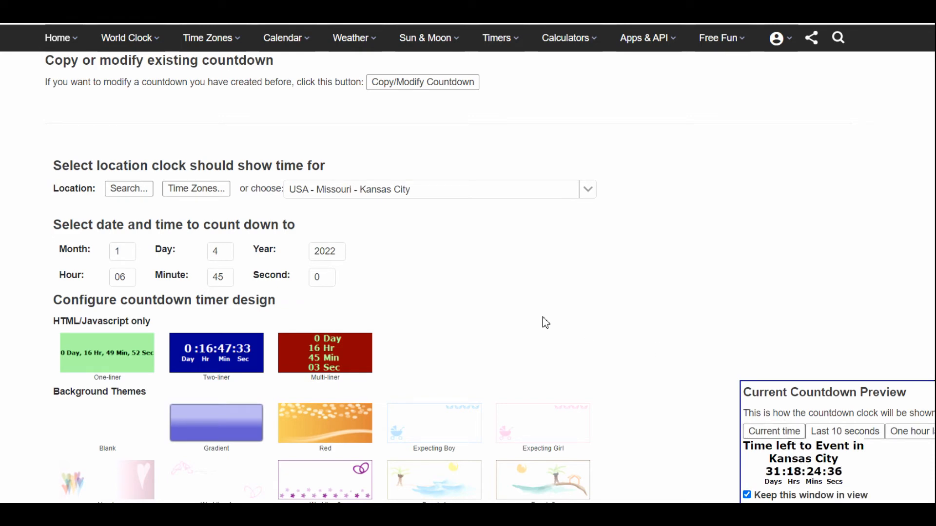
Try out the Gradient, Wedding 1, Party, Soccer, American Football, Birthday, Hearts and Red background themes on the timer.
scroll(446, 279, "down", 5)
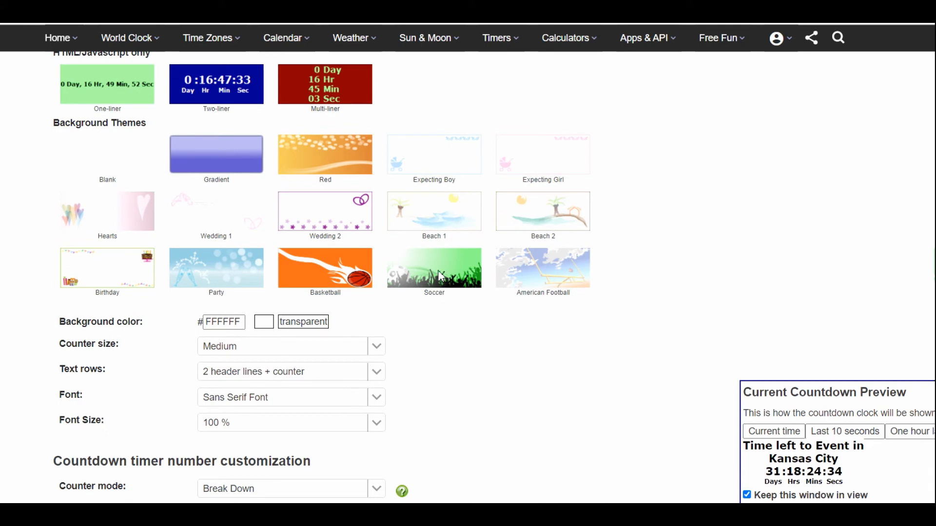
left_click(236, 162)
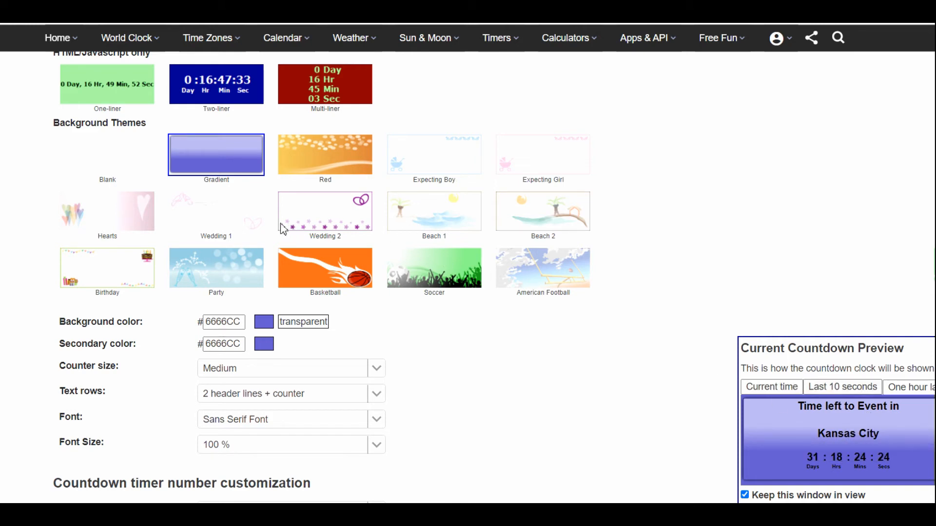
left_click(229, 219)
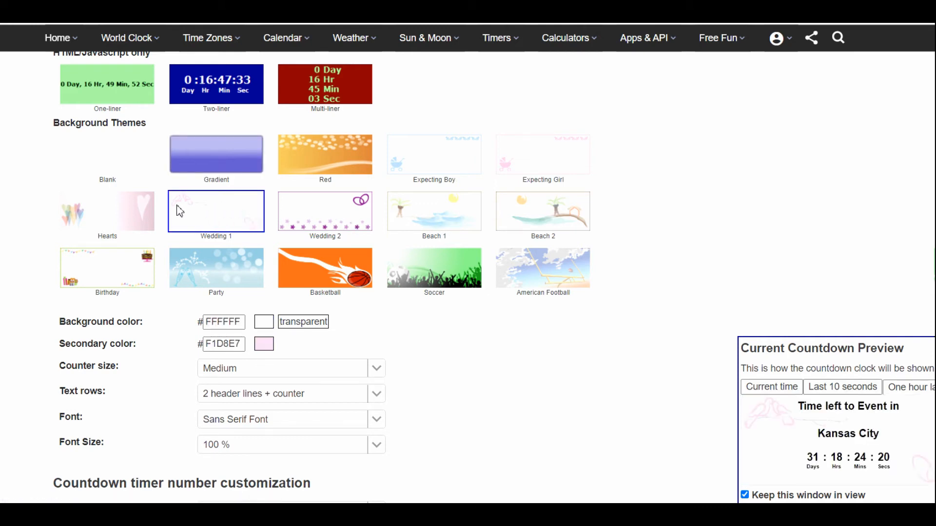
left_click(202, 271)
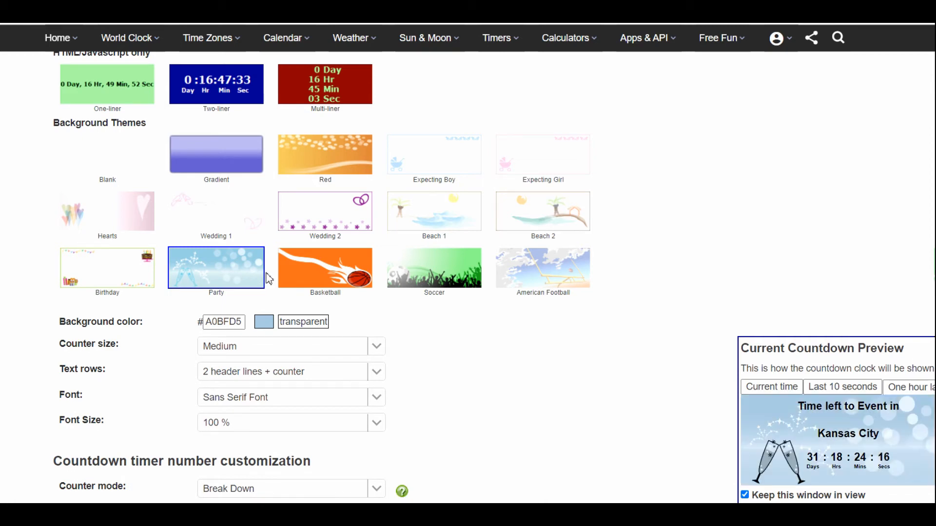
left_click(444, 281)
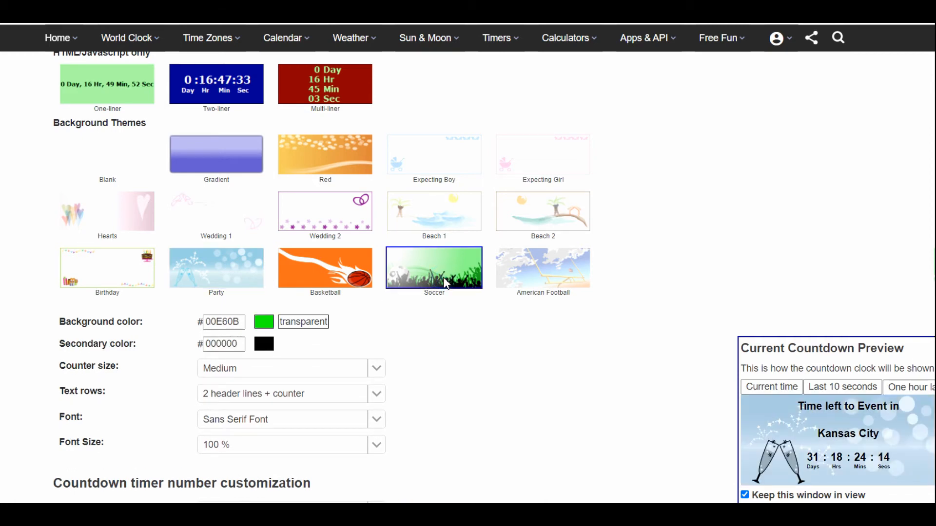
left_click(536, 278)
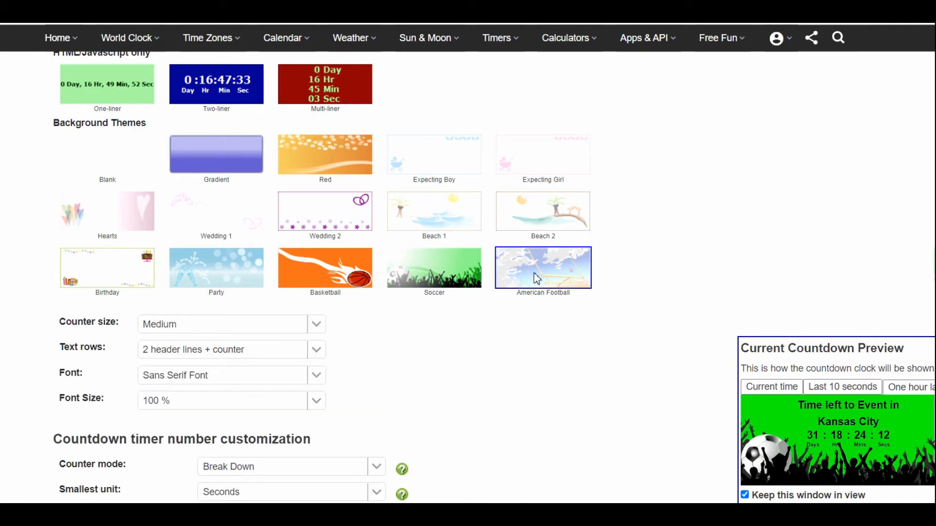
left_click(115, 273)
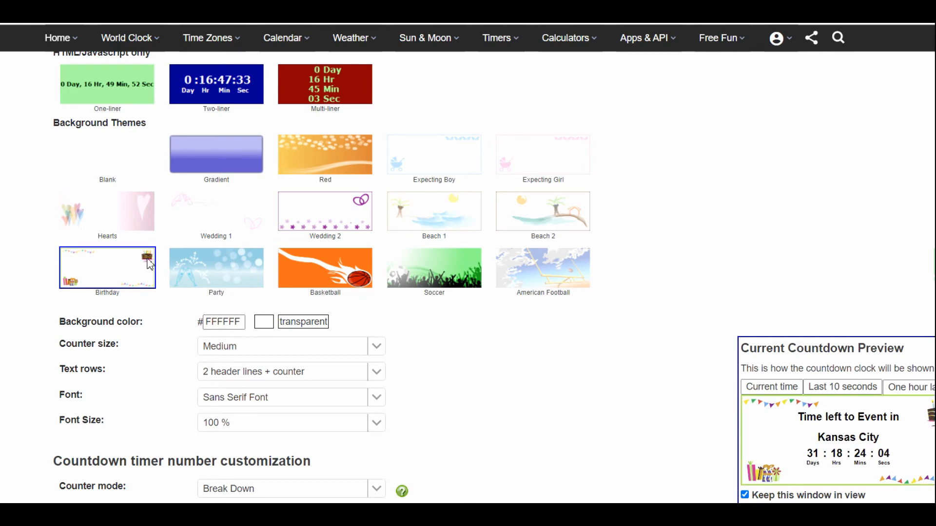
left_click(113, 212)
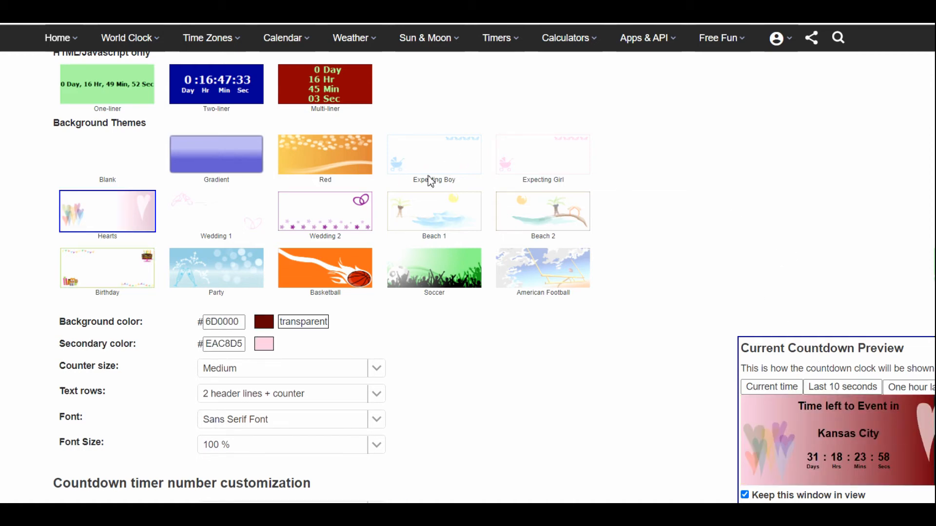
left_click(317, 156)
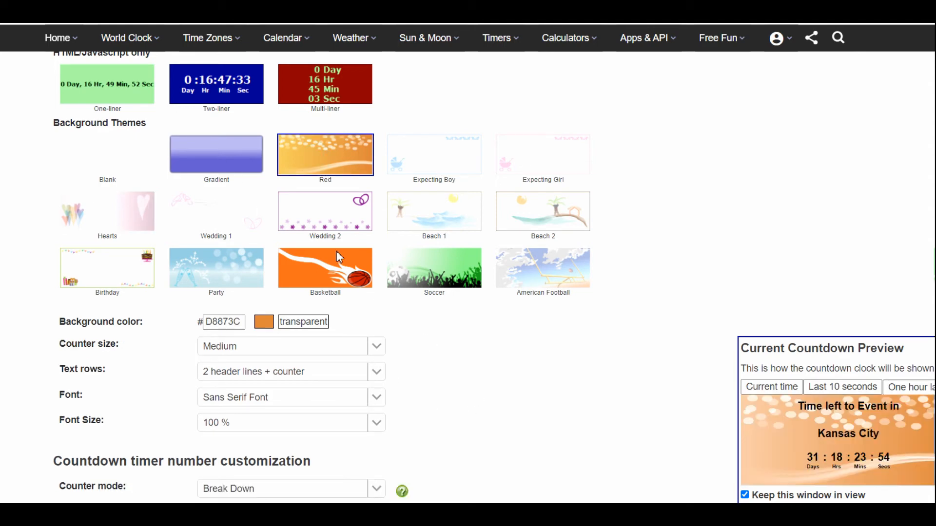
left_click(225, 161)
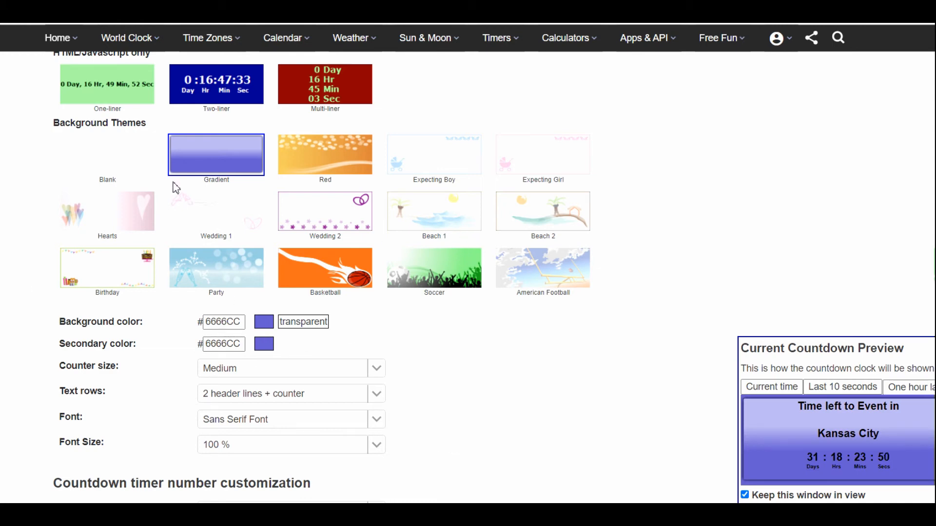
Try the Blank theme with background color 0000FF and with a transparent background.
left_click(120, 169)
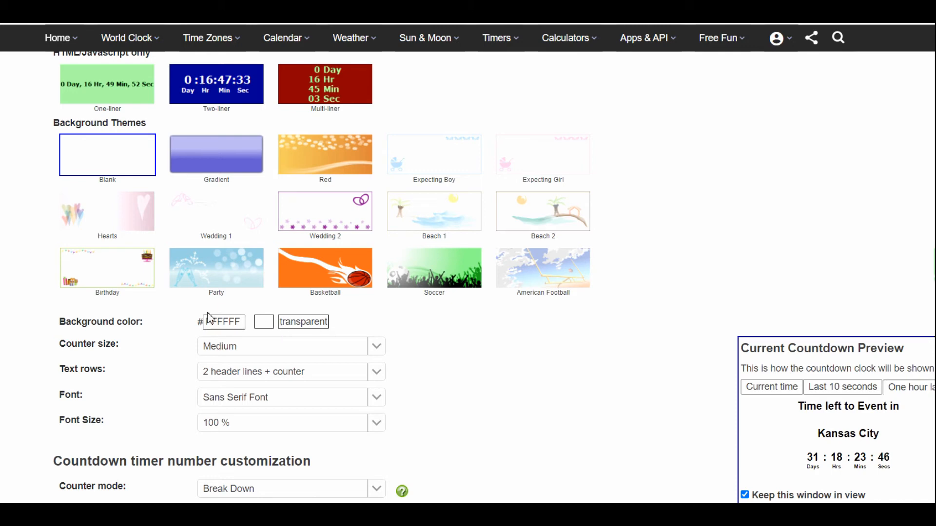
left_click_drag(146, 328, 57, 331)
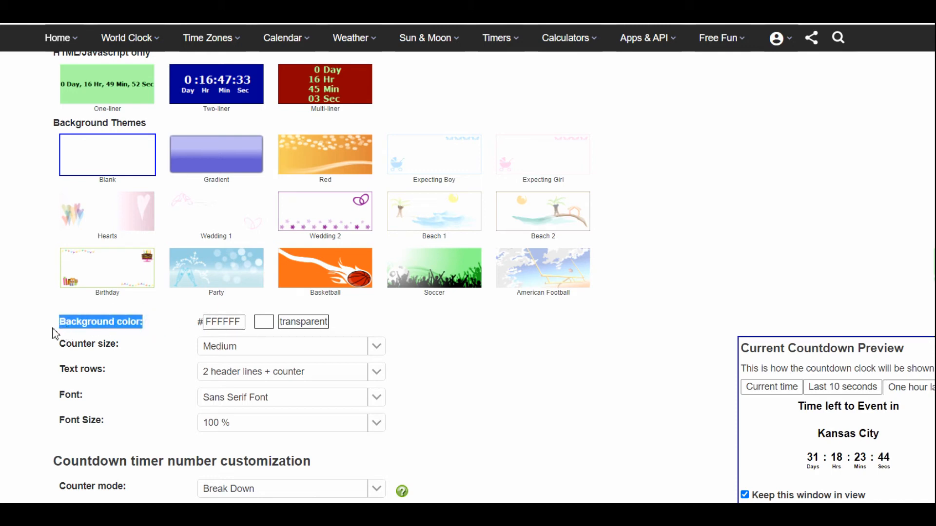
left_click(263, 322)
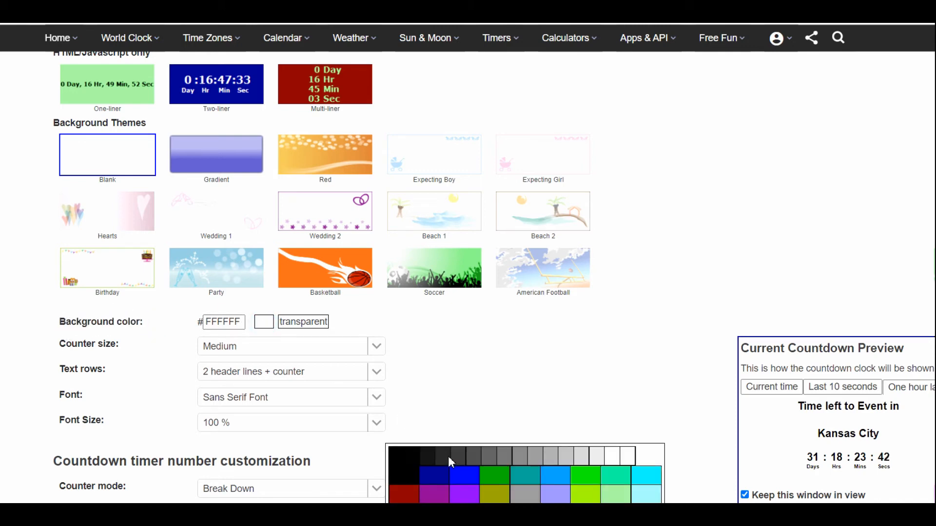
left_click(463, 475)
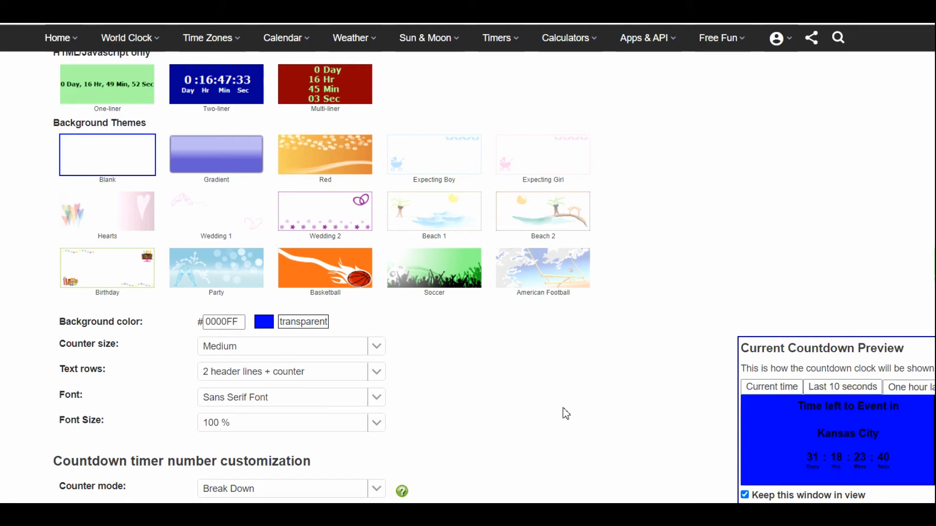
left_click(311, 321)
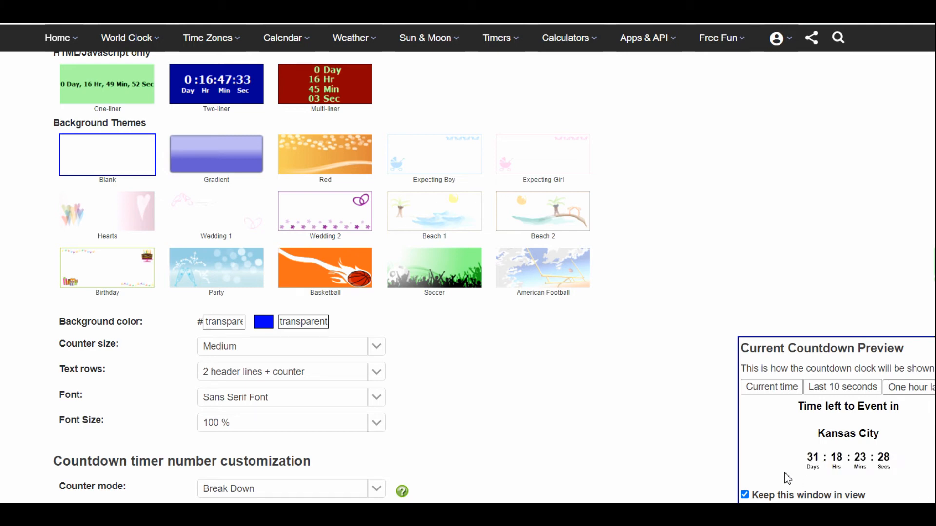
Apply the Gradient background theme with background color 66FF99 and secondary color 99FF99.
scroll(683, 424, "down", 1)
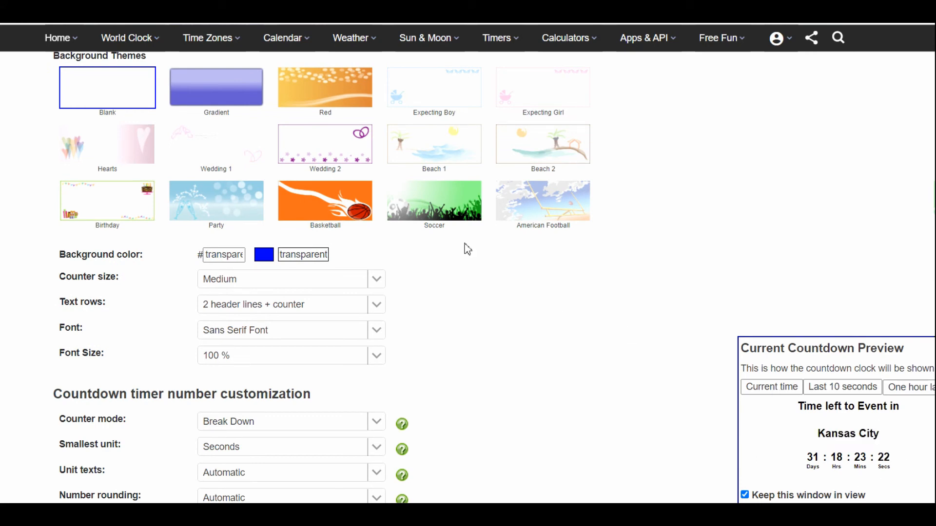
left_click(221, 87)
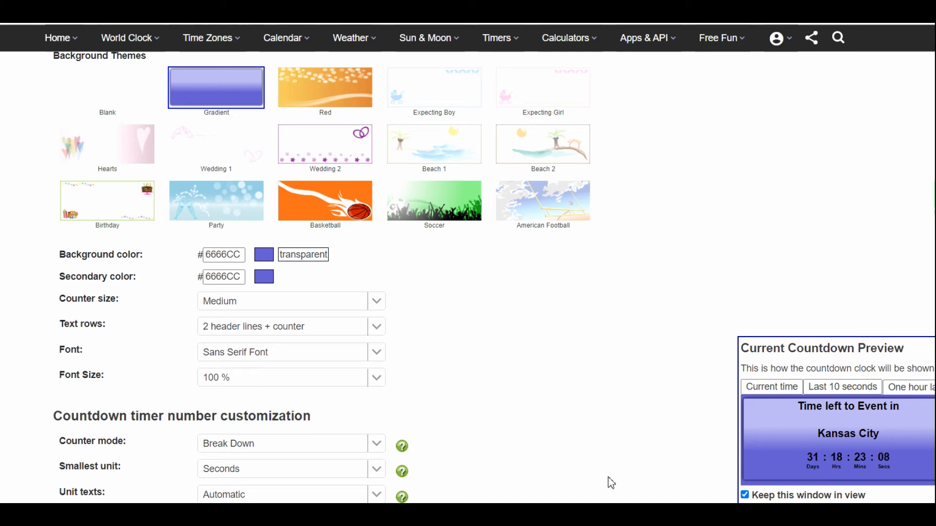
left_click(264, 255)
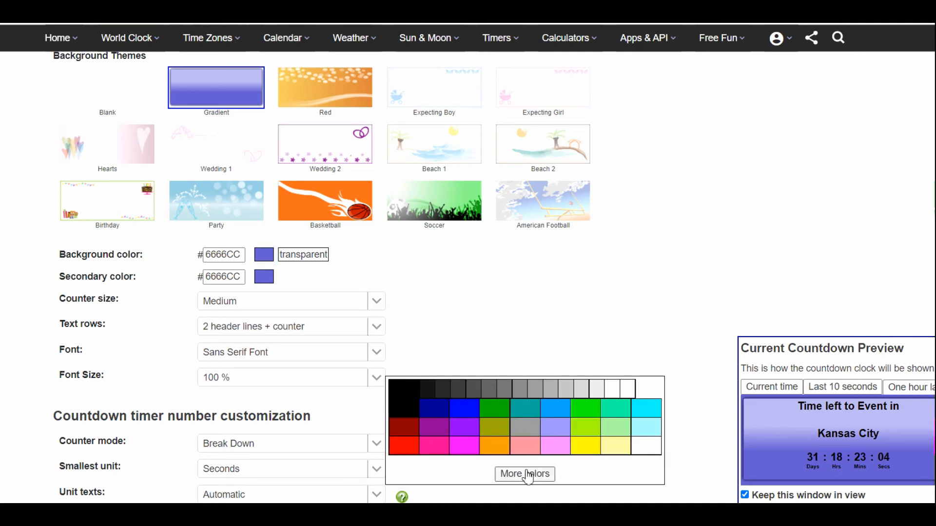
left_click(525, 473)
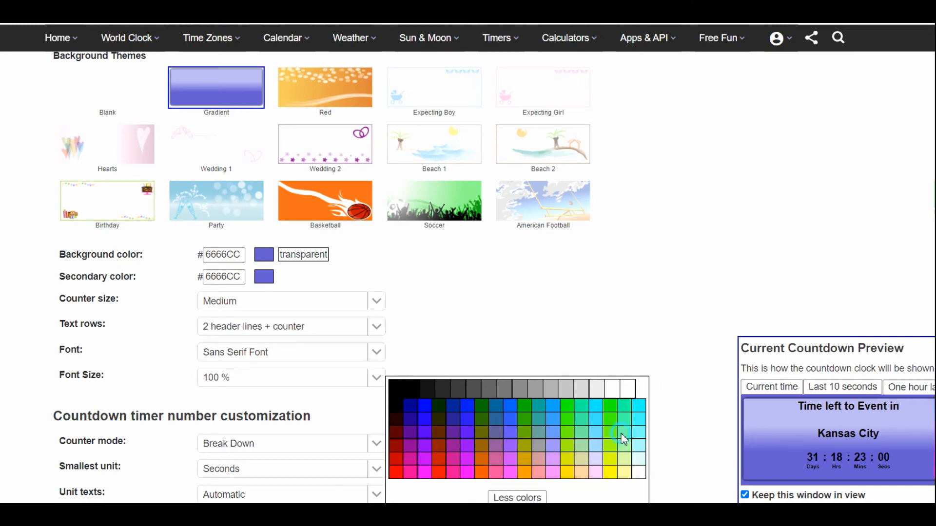
left_click(621, 434)
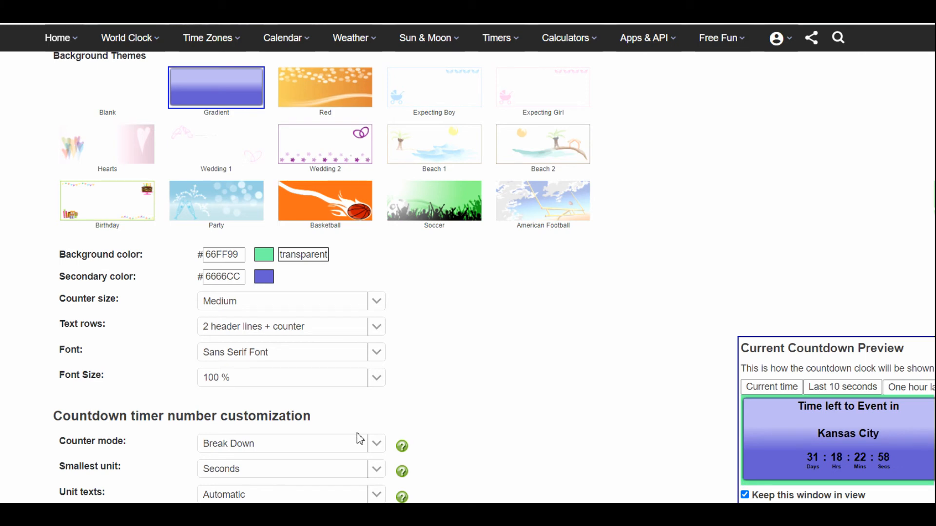
left_click(263, 277)
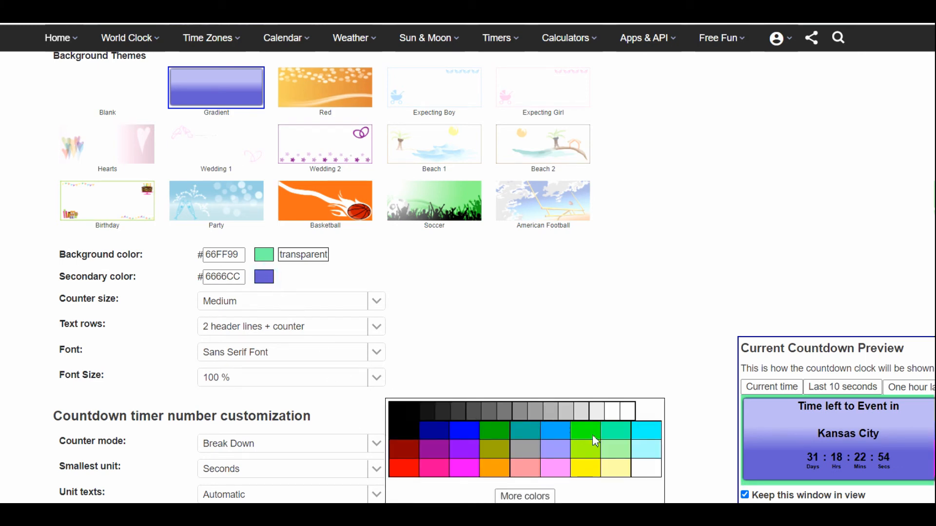
left_click(615, 453)
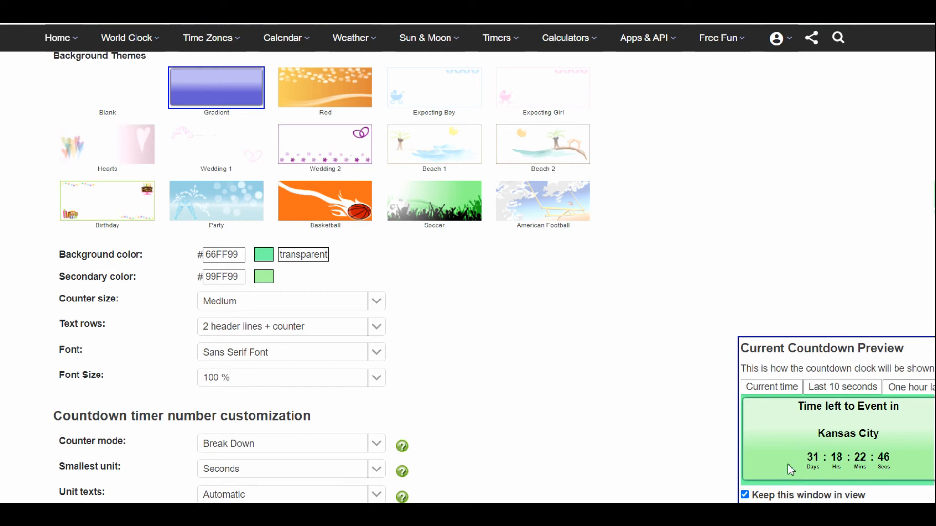
Set the counter size to Very large.
scroll(488, 336, "down", 2)
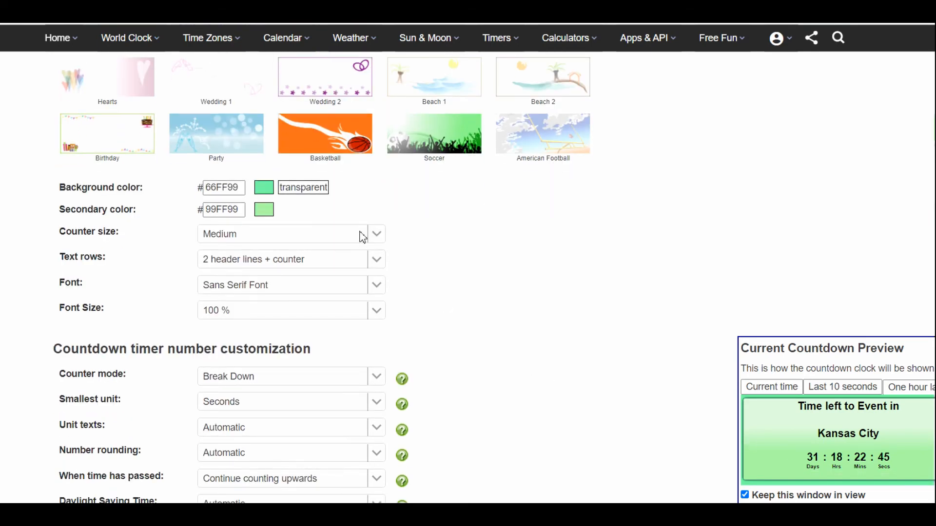
left_click(382, 236)
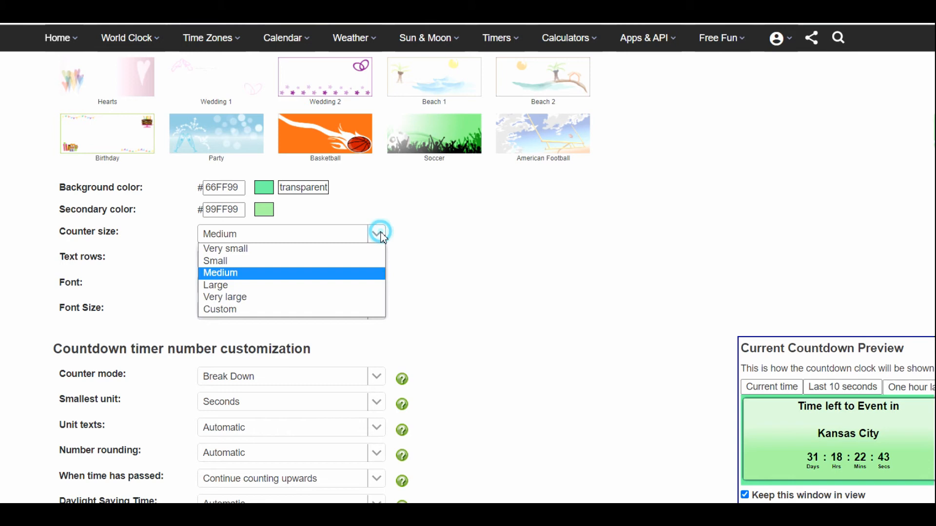
left_click(276, 299)
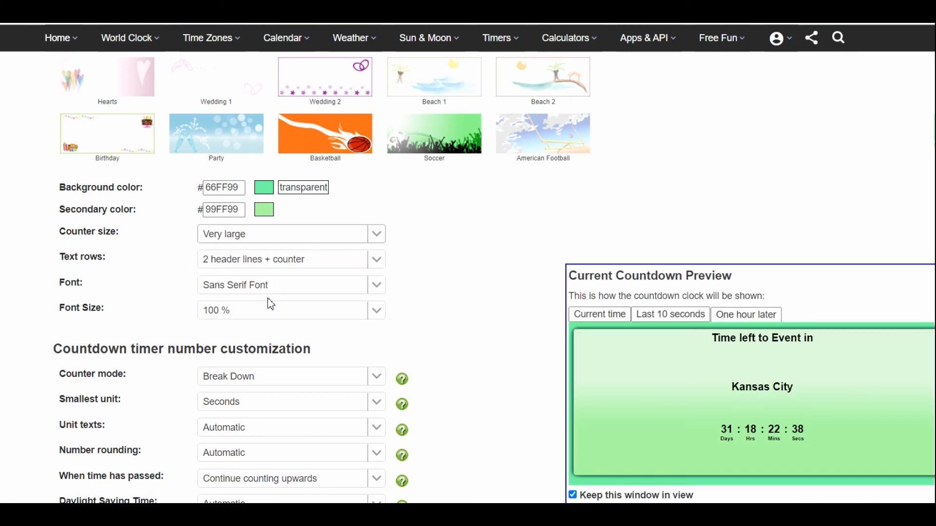
Try the Just counter layout for the timer's text rows and settle on Header line + counter.
left_click(303, 260)
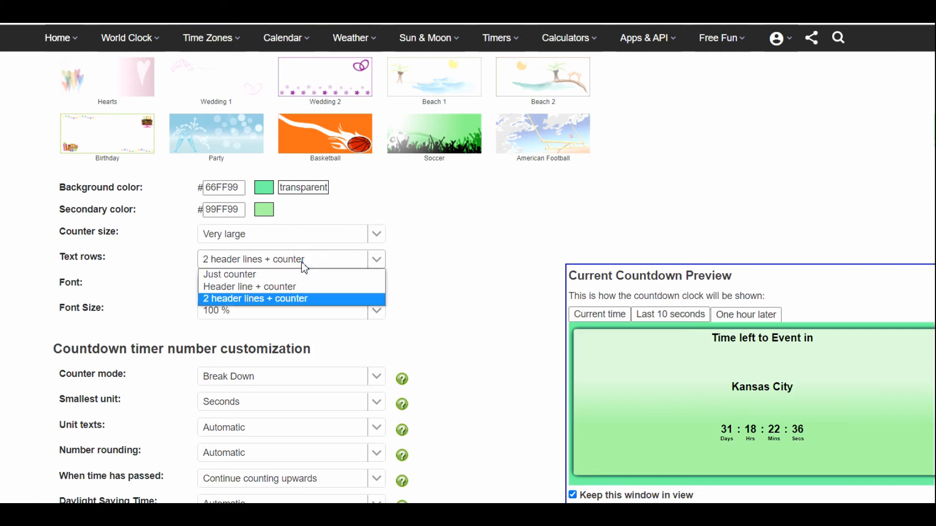
left_click(263, 298)
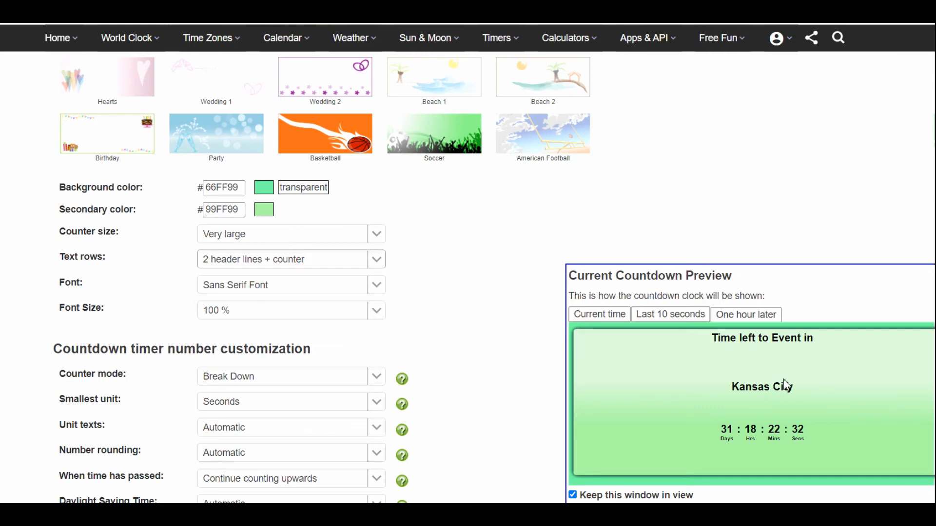
left_click(376, 260)
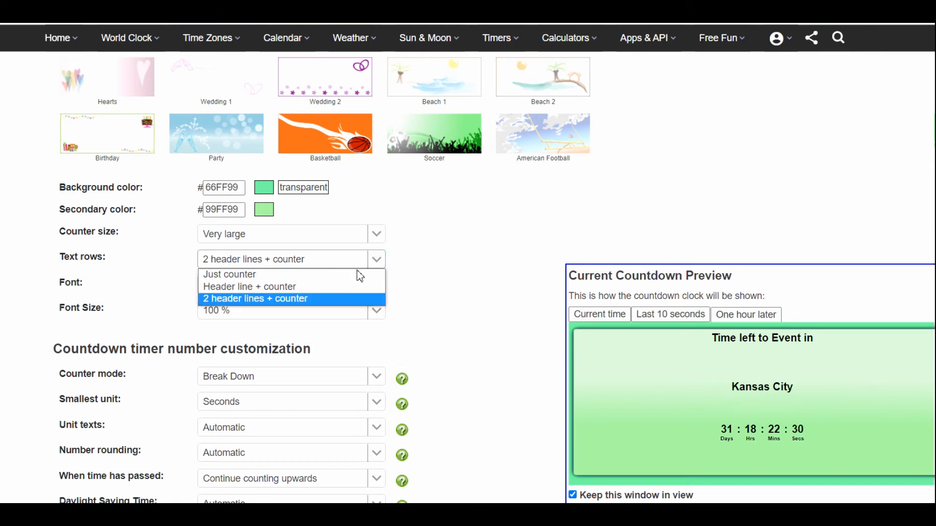
left_click(325, 287)
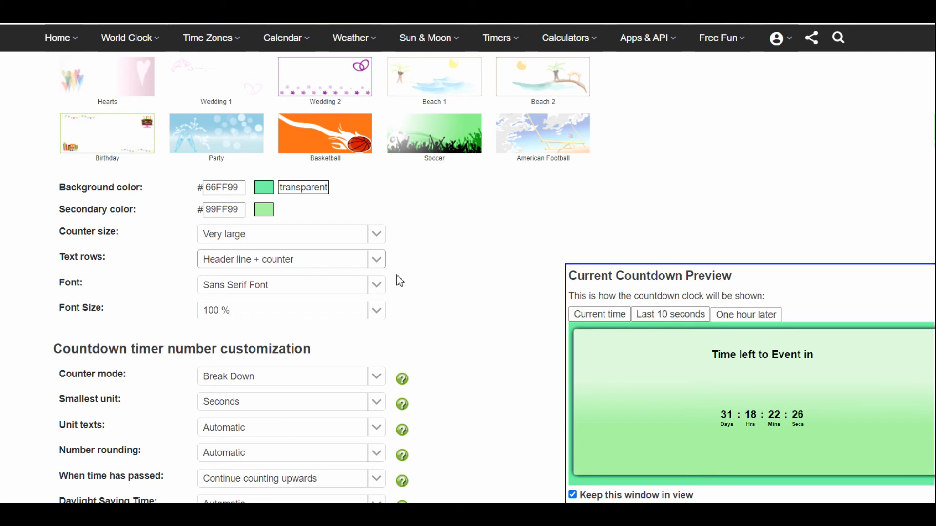
left_click(378, 266)
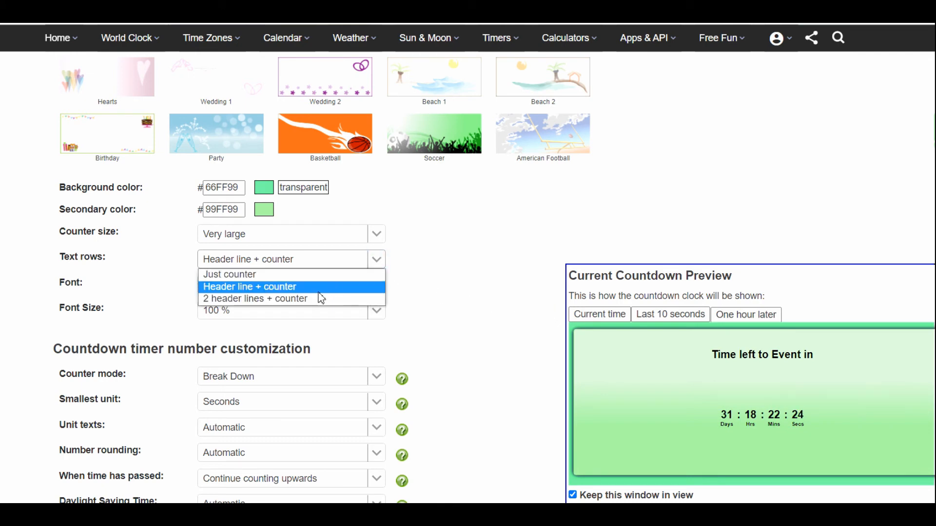
left_click(320, 275)
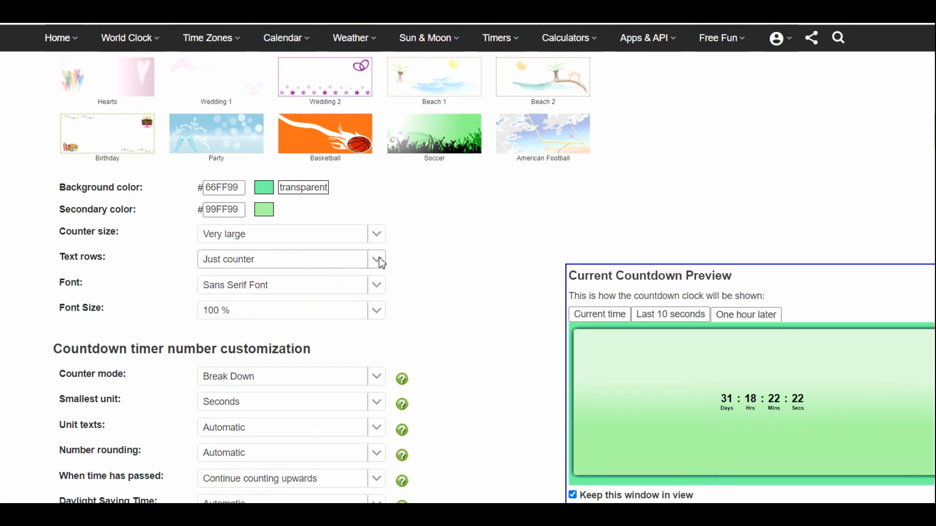
left_click(381, 263)
left_click(341, 288)
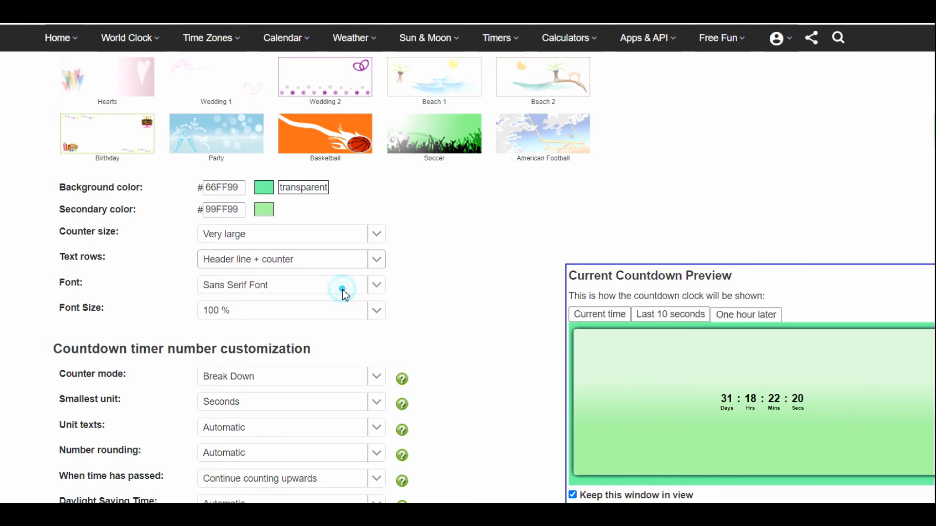
Try Serif Font, choose Typewriter Font for the timer text and set the font size to 225 %.
left_click(383, 293)
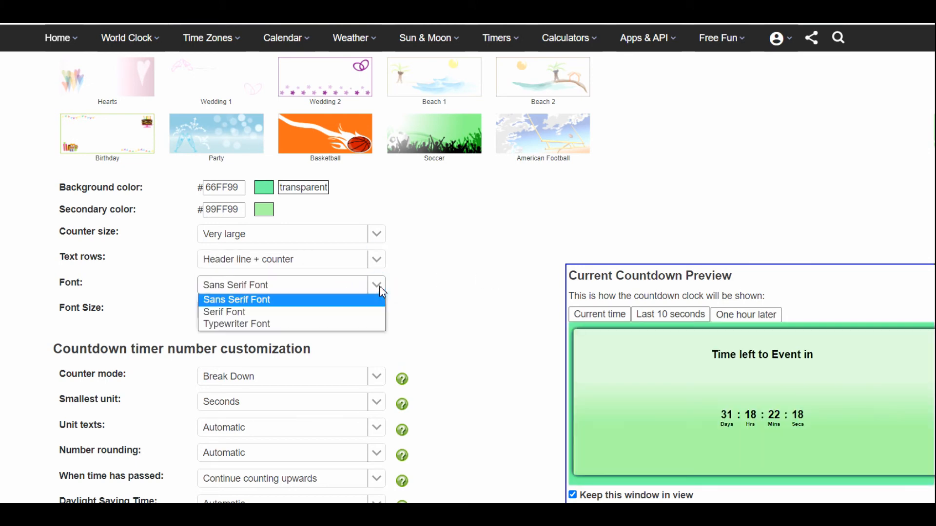
left_click(274, 314)
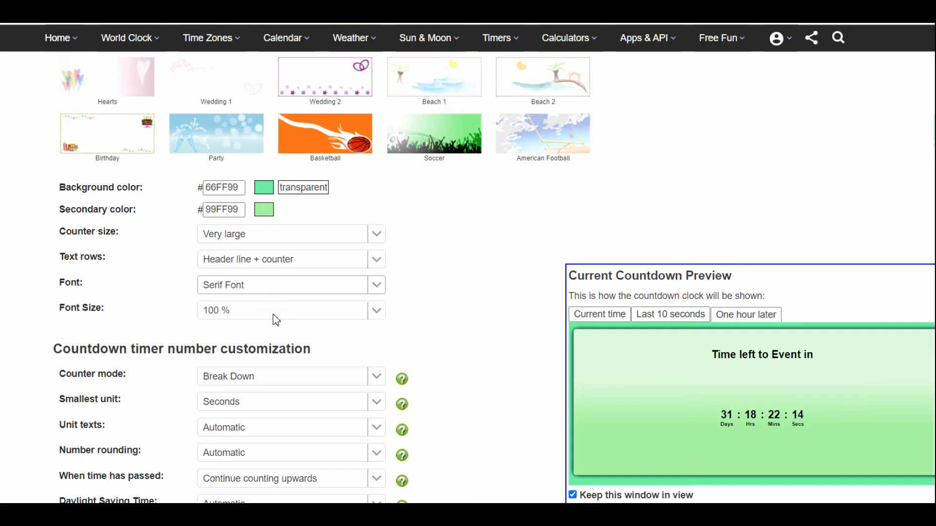
left_click(378, 291)
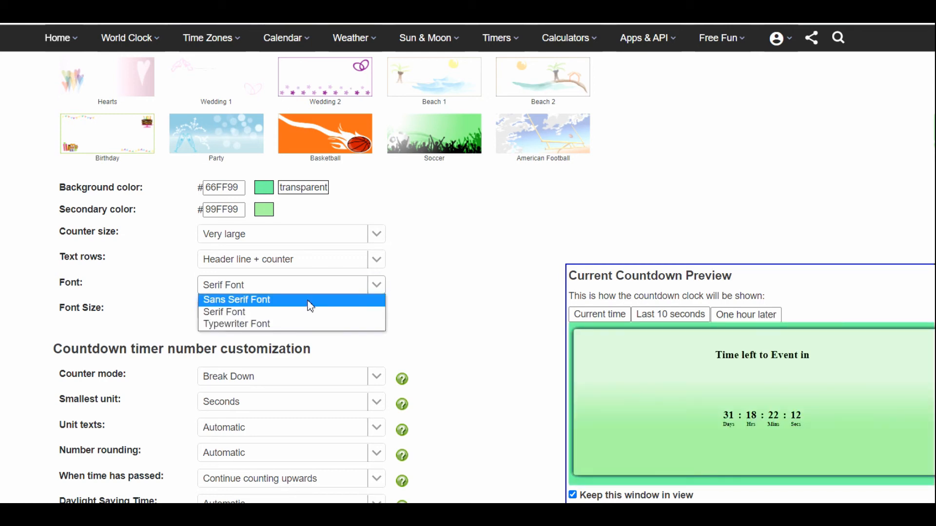
left_click(280, 325)
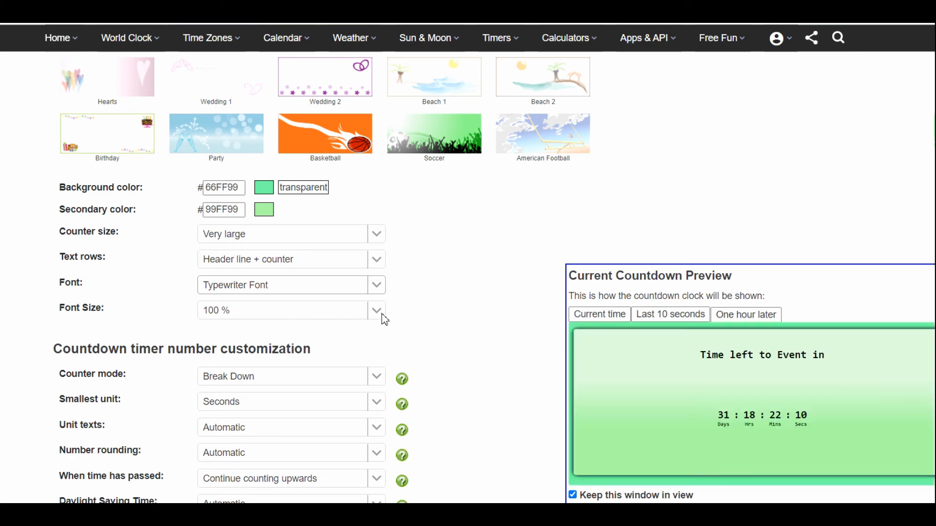
left_click(377, 311)
left_click(259, 234)
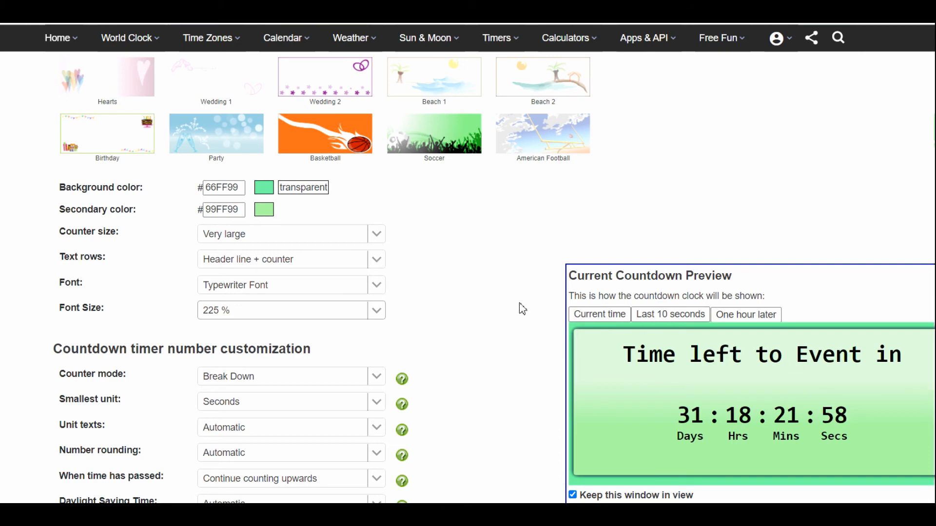
scroll(522, 309, "down", 3)
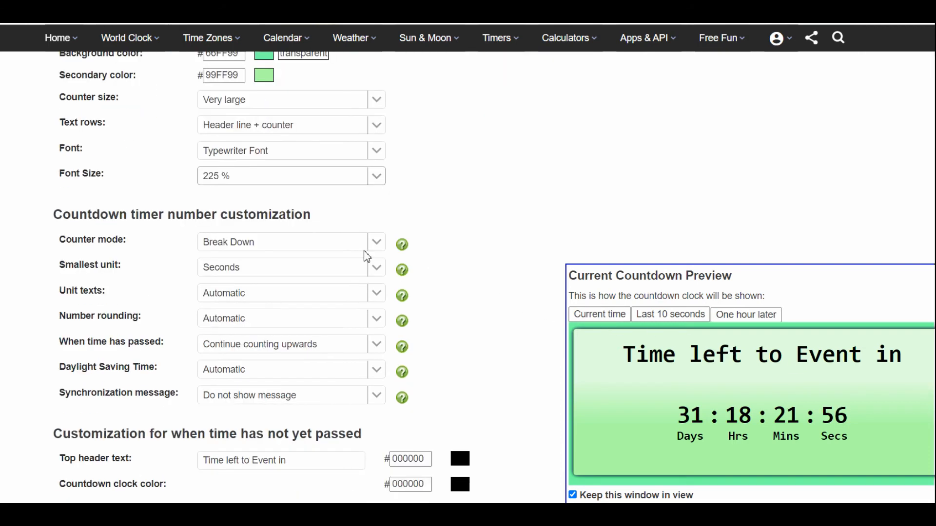
left_click_drag(151, 214, 323, 227)
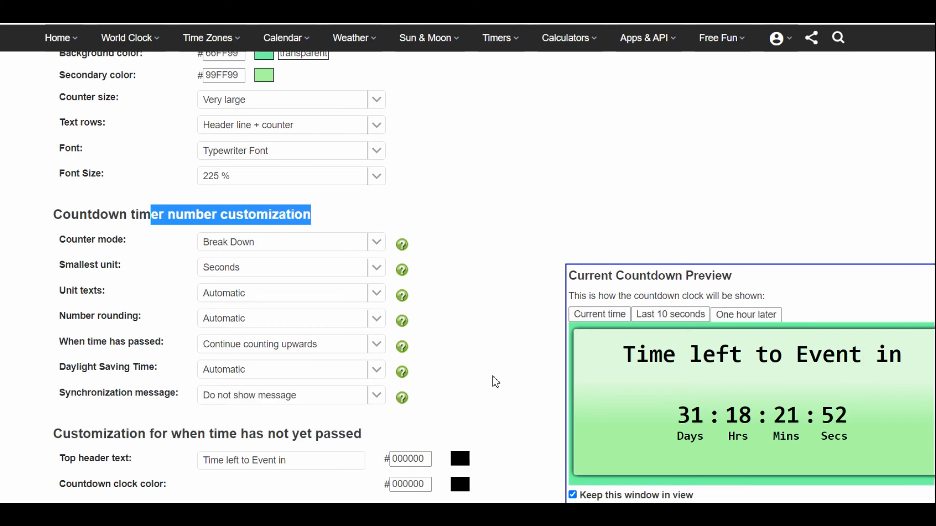
scroll(497, 379, "down", 2)
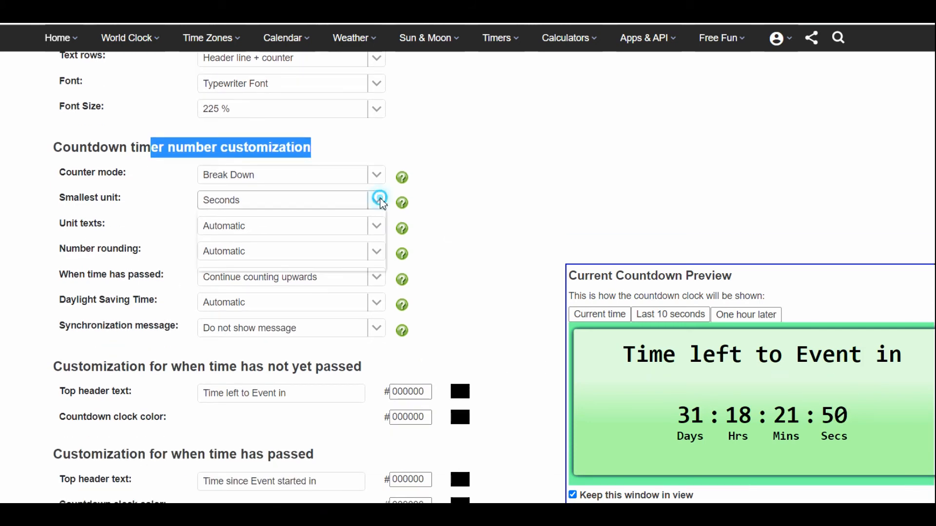
left_click(379, 200)
left_click(508, 204)
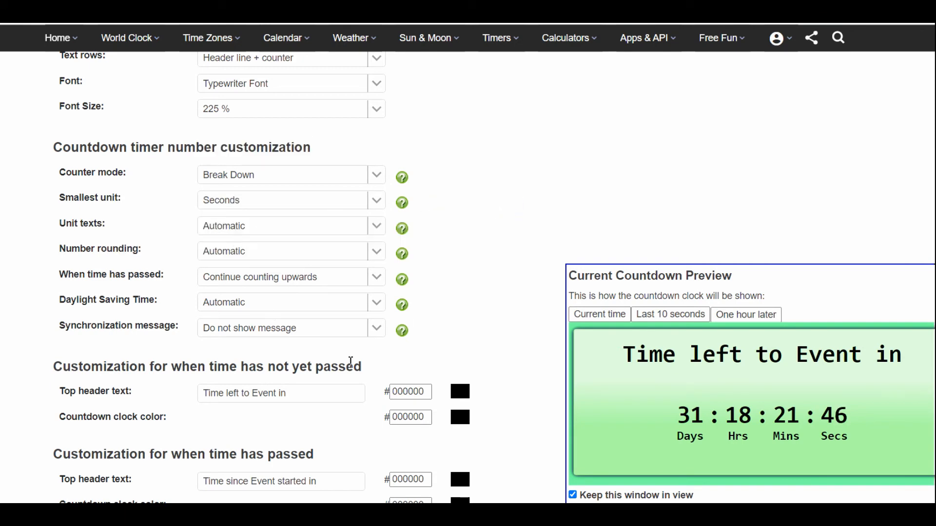
Replace the top header text for when time has not yet passed with "Title".
scroll(531, 276, "down", 3)
scroll(531, 275, "down", 1)
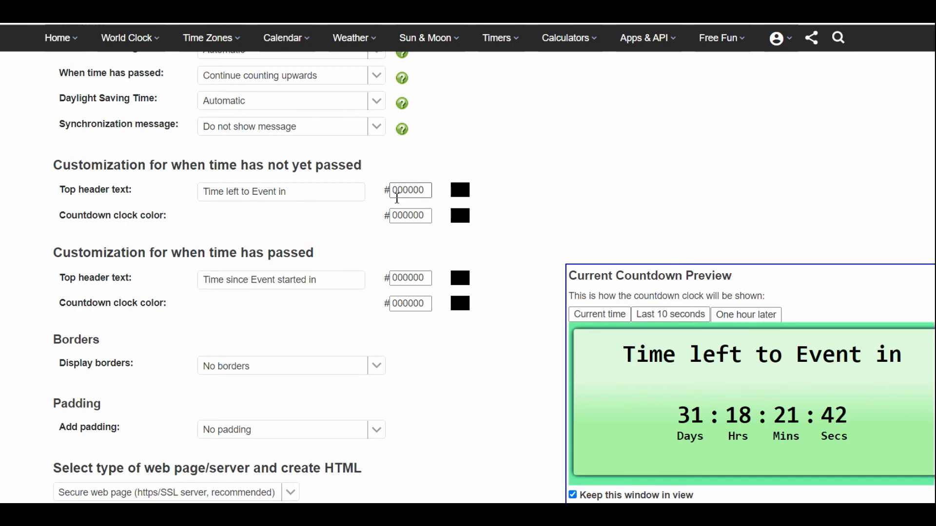
left_click(307, 188)
left_click_drag(308, 188, 192, 195)
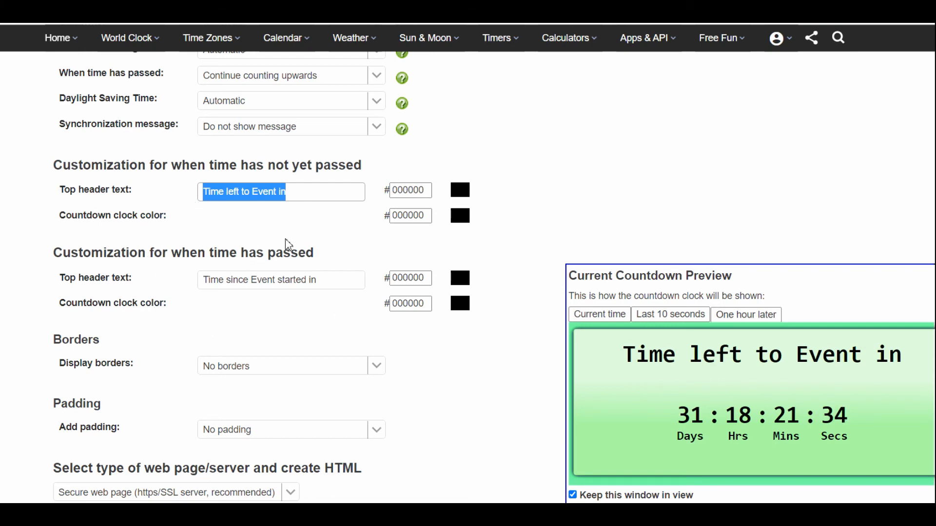
scroll(285, 246, "down", 2)
scroll(287, 249, "up", 2)
type("T")
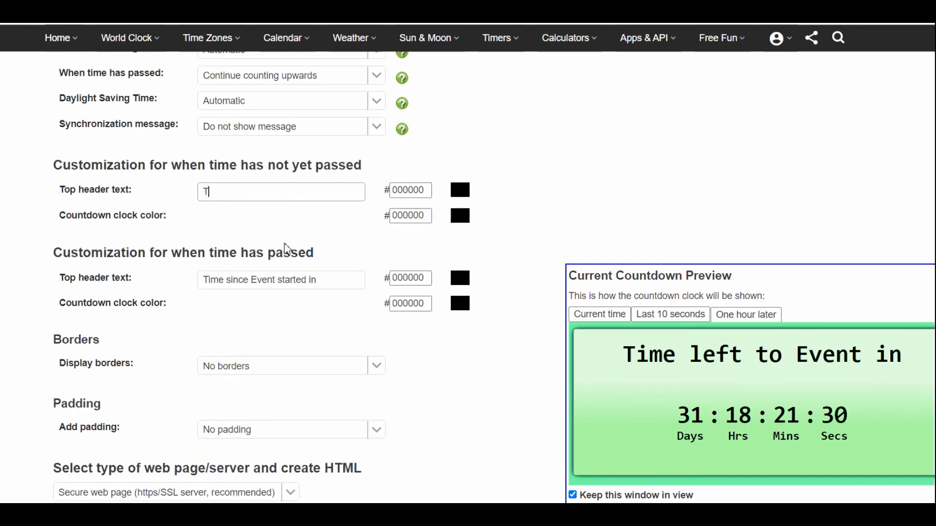
type("itle")
key("Tab")
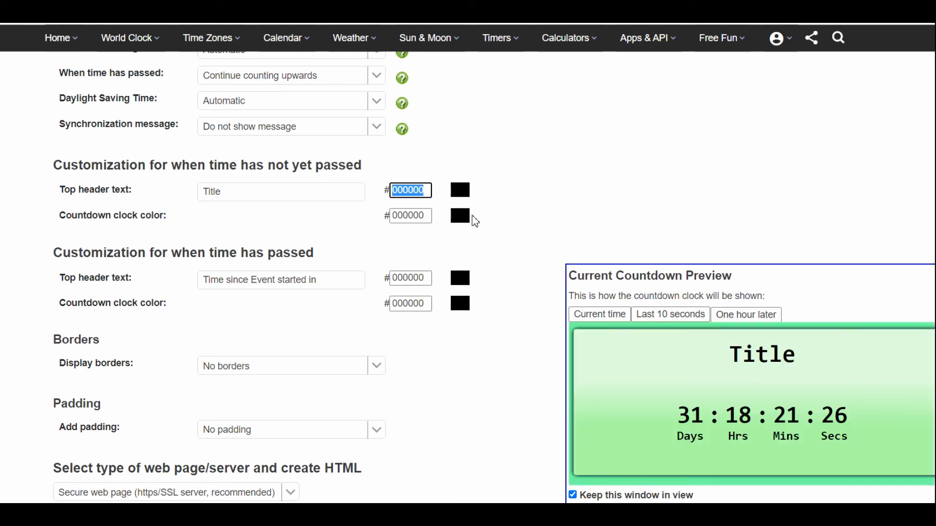
For when time has not yet passed, set the header text color to purple 990099 and the countdown clock color to pink FF0099.
left_click(465, 190)
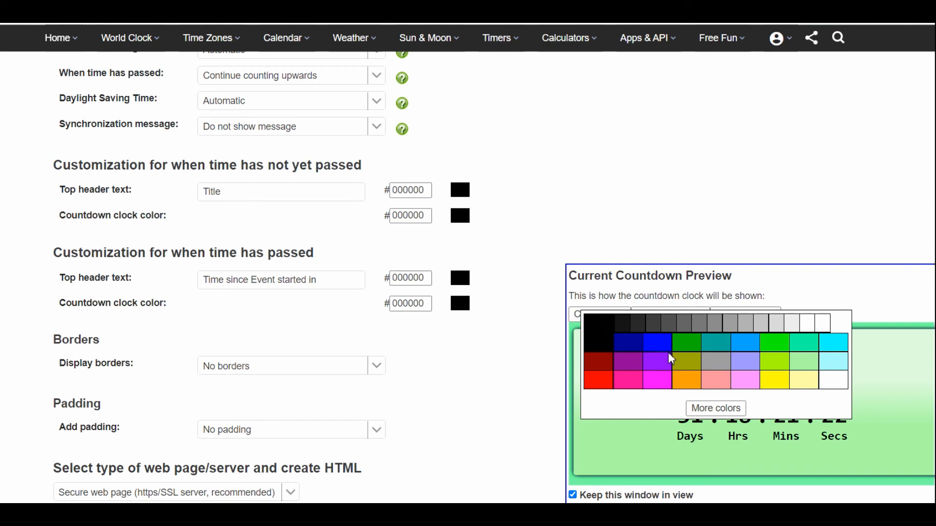
left_click(628, 362)
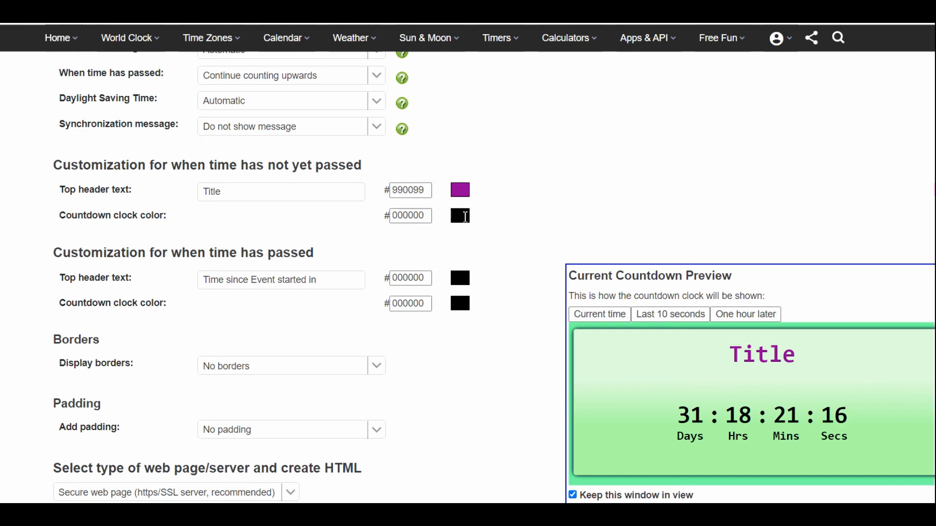
left_click(460, 216)
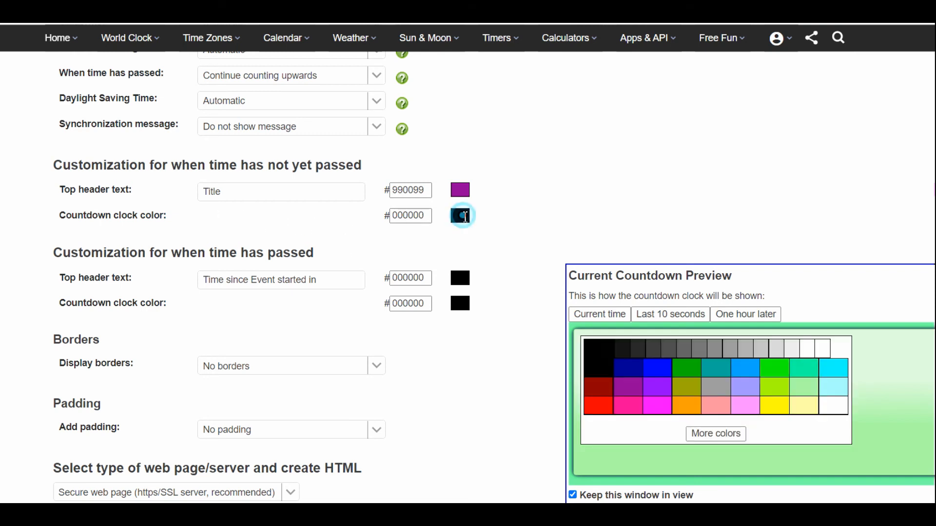
left_click(632, 405)
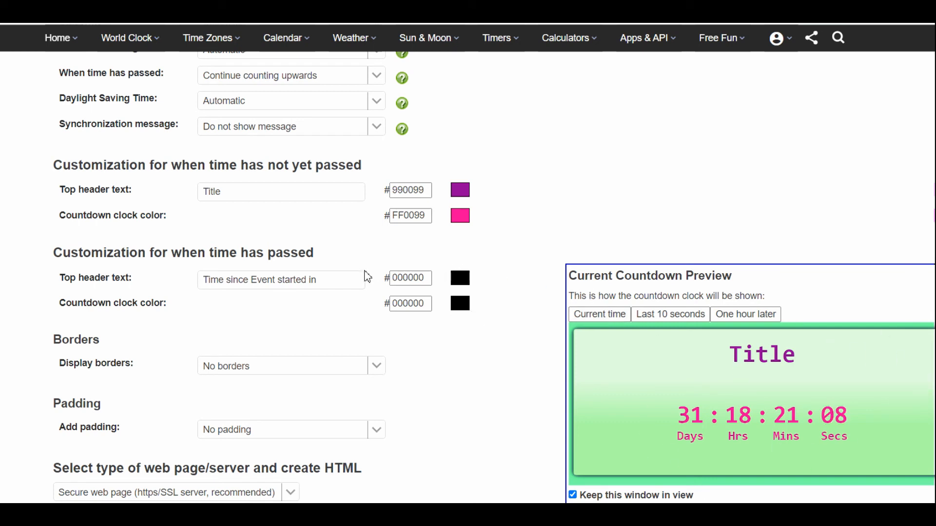
Set the top header text for when time has passed to "Done!" in blue 0099FF.
left_click(343, 279)
key("ctrl+a")
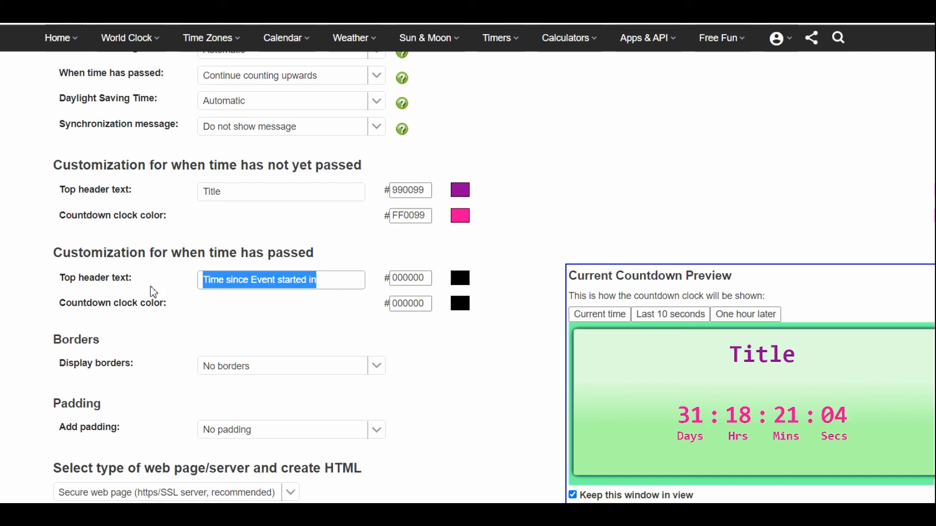
type("Done!")
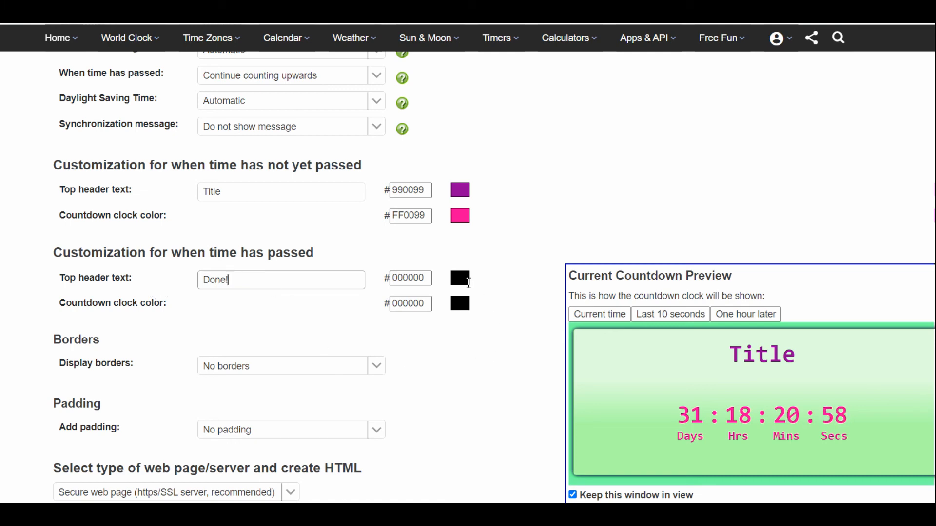
left_click(467, 281)
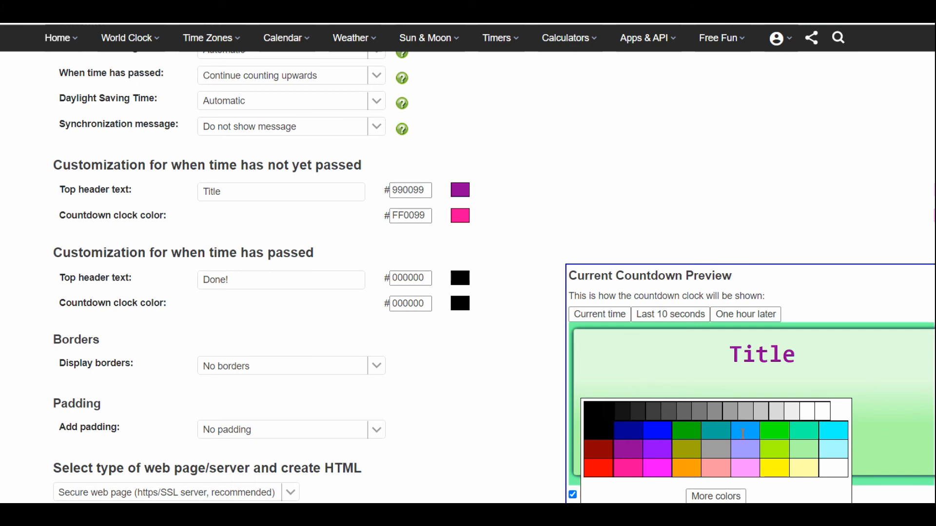
left_click(744, 435)
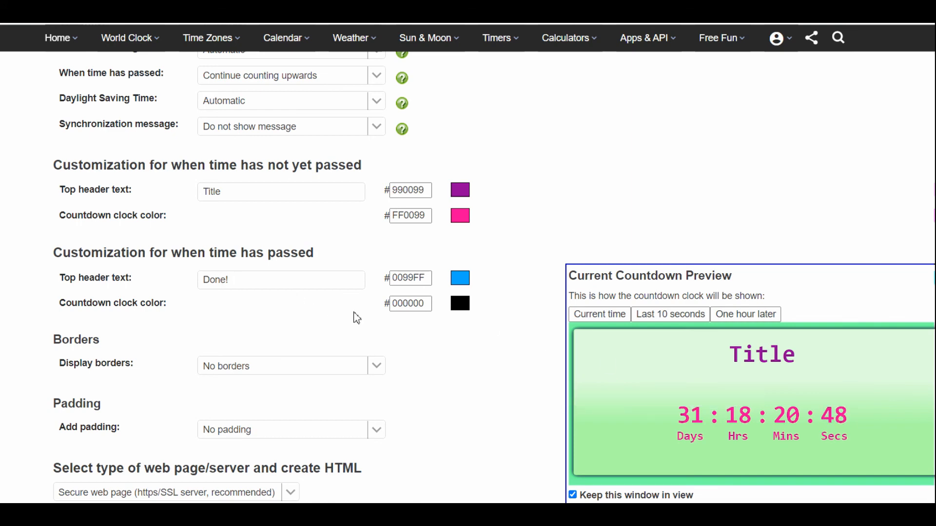
Try a common border of size 5 around the timer.
scroll(370, 322, "down", 3)
left_click(376, 233)
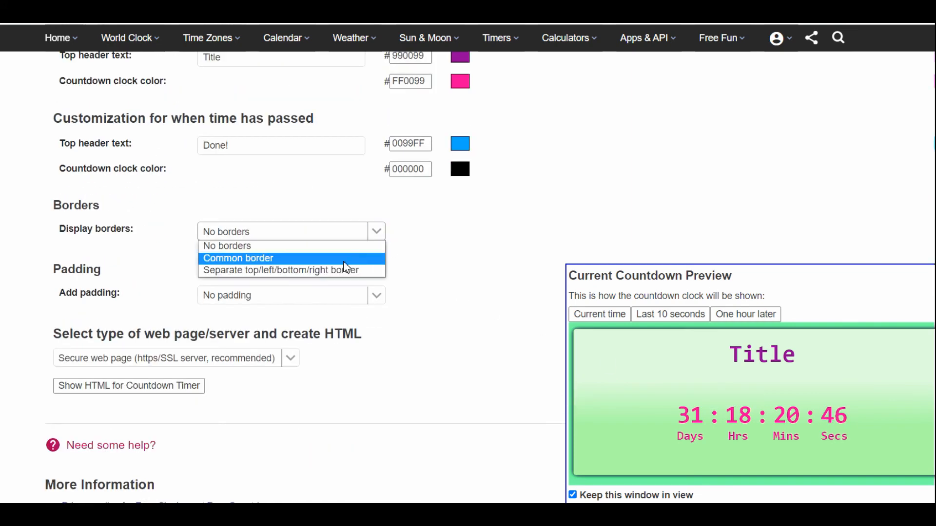
left_click(324, 258)
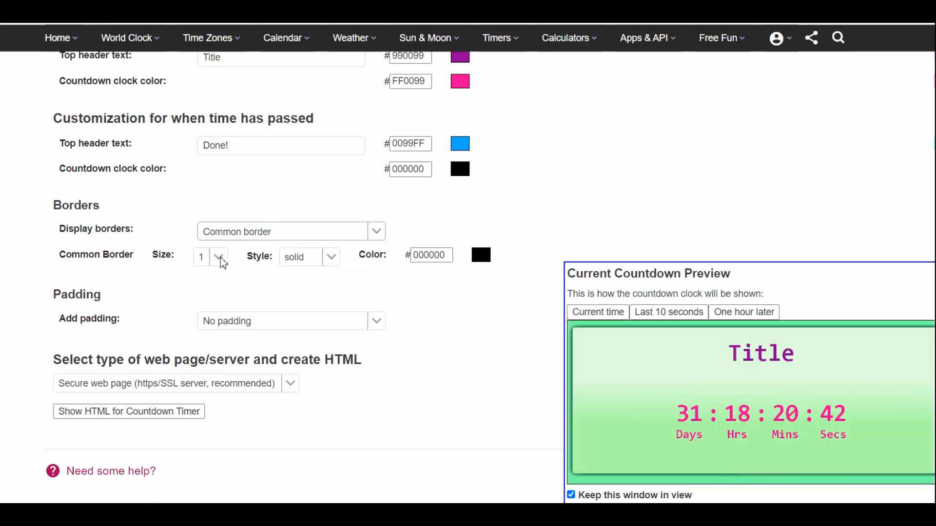
left_click(218, 256)
left_click(210, 333)
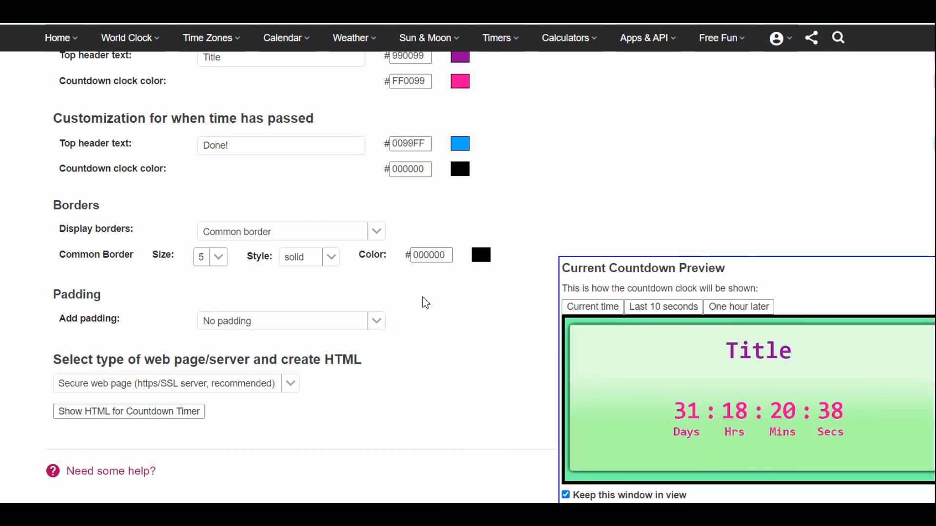
Switch the timer to separate top/left/bottom/right borders, with the right border at size 4 and the left at size 5.
left_click(380, 231)
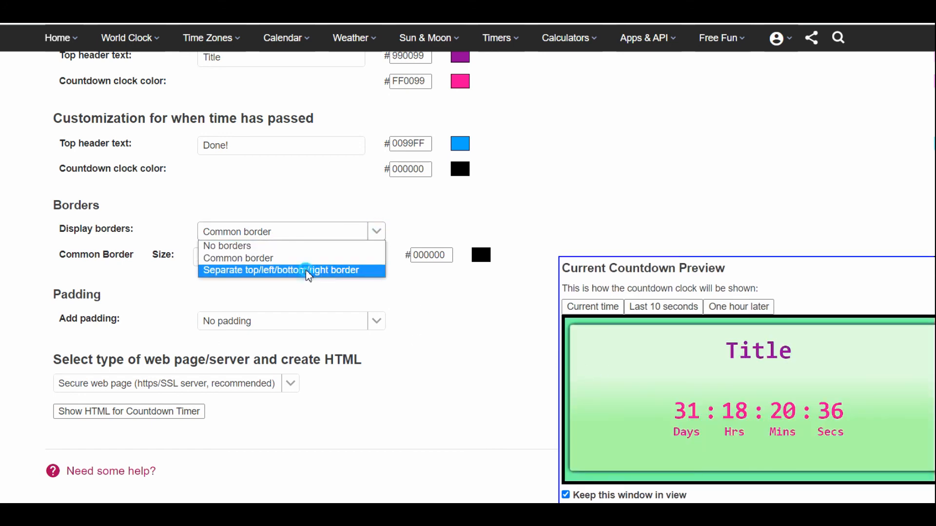
left_click(309, 269)
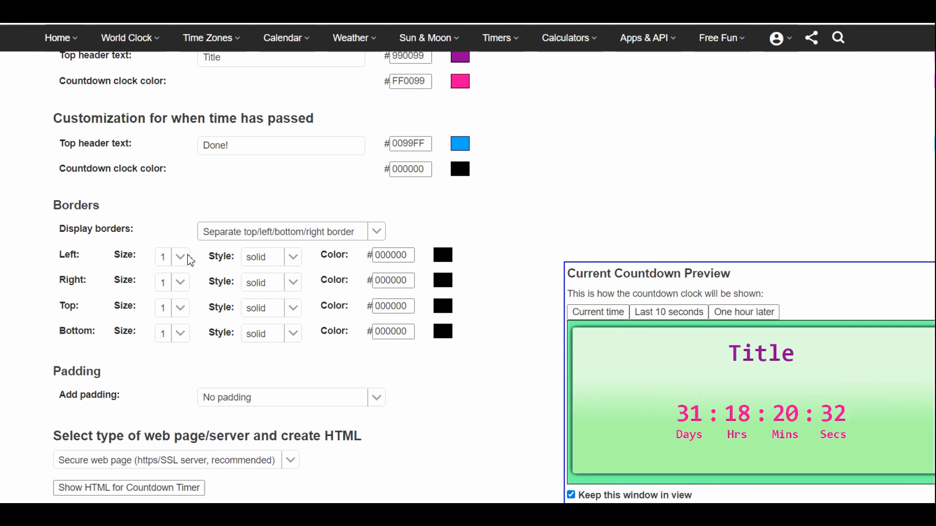
left_click(187, 282)
left_click(178, 313)
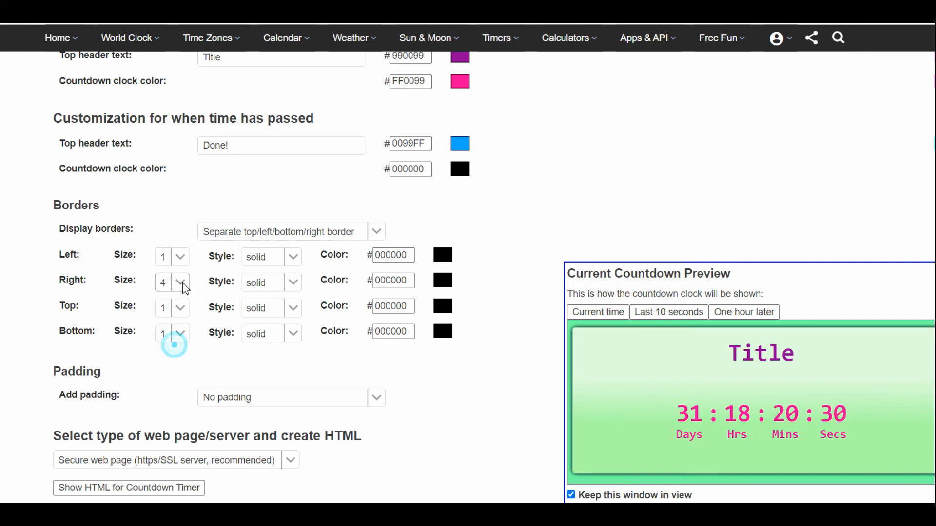
left_click(184, 259)
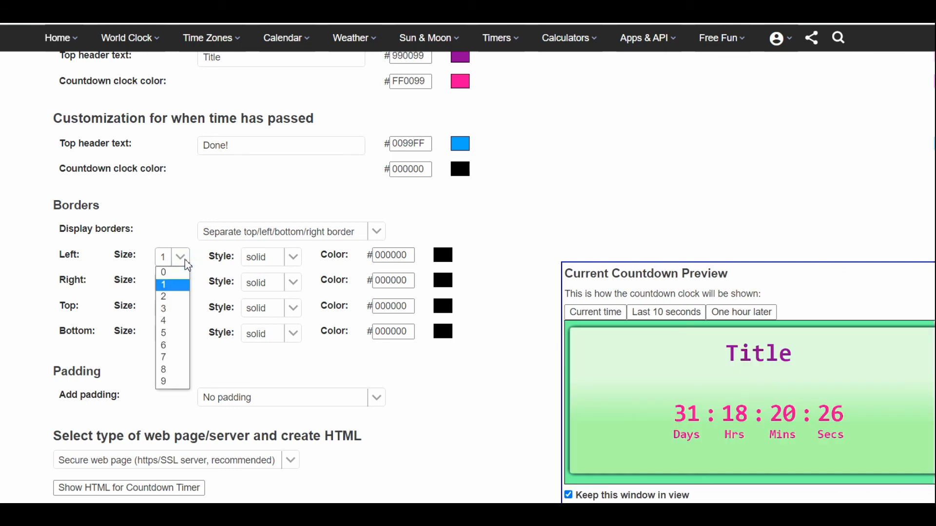
left_click(180, 334)
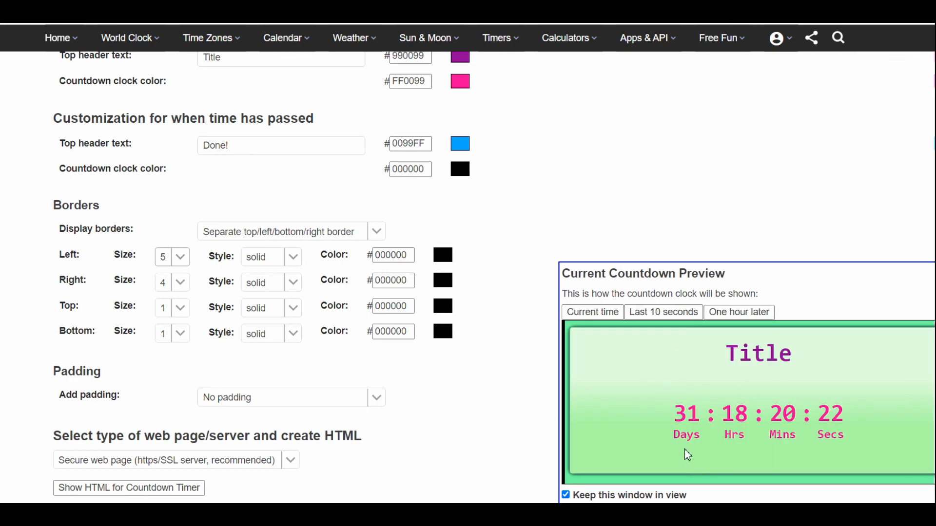
Generate the HTML code for the customized countdown timer and copy the whole iframe code.
scroll(416, 254, "down", 4)
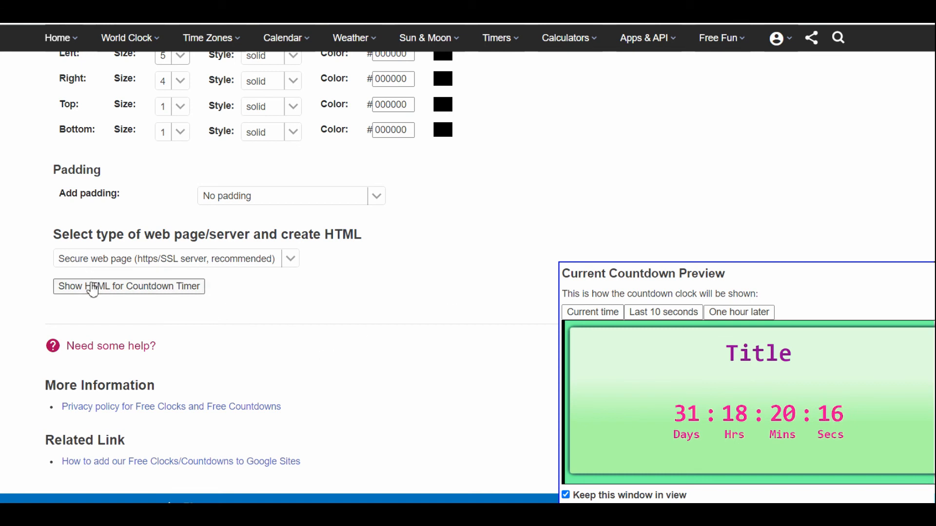
left_click(109, 286)
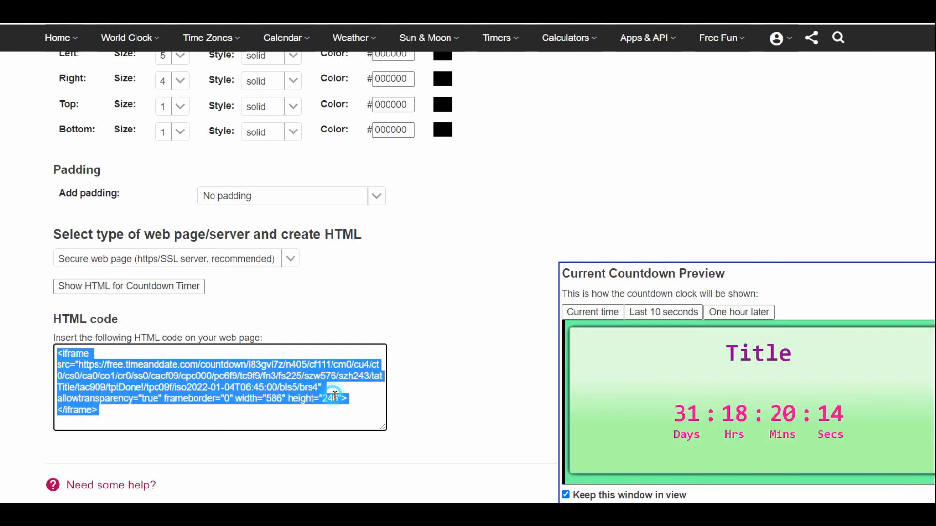
right_click(269, 396)
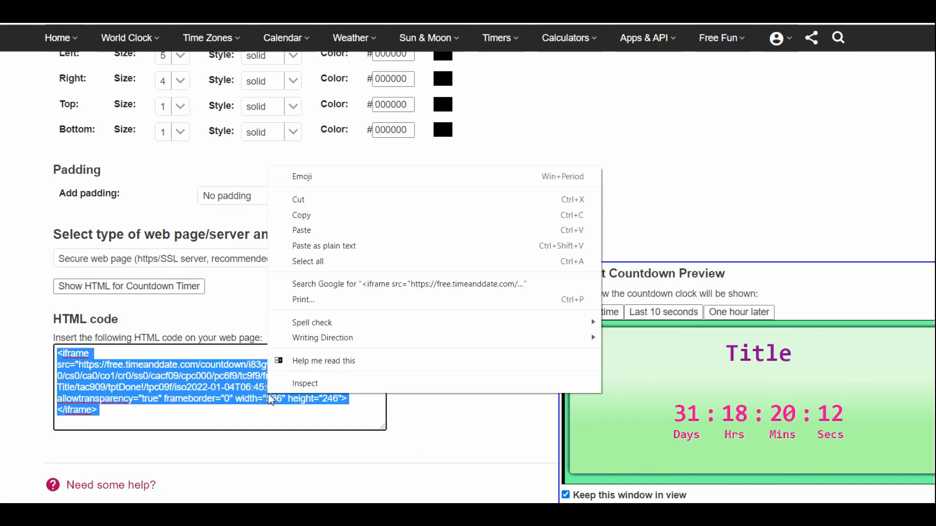
left_click(324, 216)
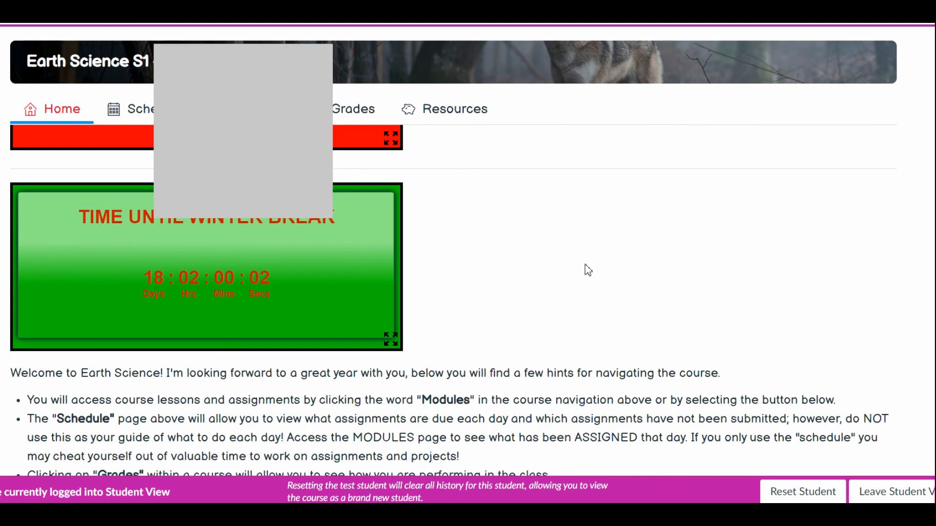
In the Canvas Earth Science course, open the "You are running out of time to turn in missing work!" announcement for editing and view its HTML code.
scroll(773, 305, "down", 1)
scroll(871, 184, "up", 1)
scroll(795, 248, "up", 1)
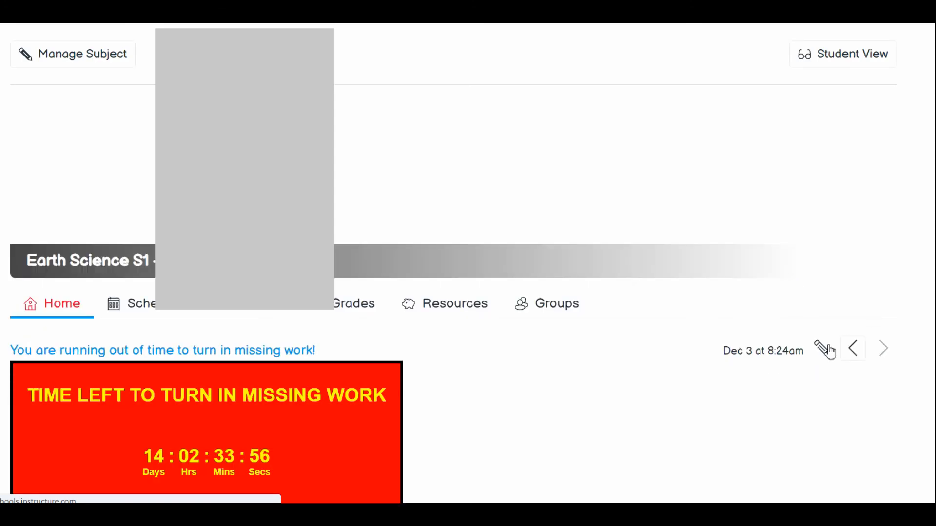
left_click(825, 345)
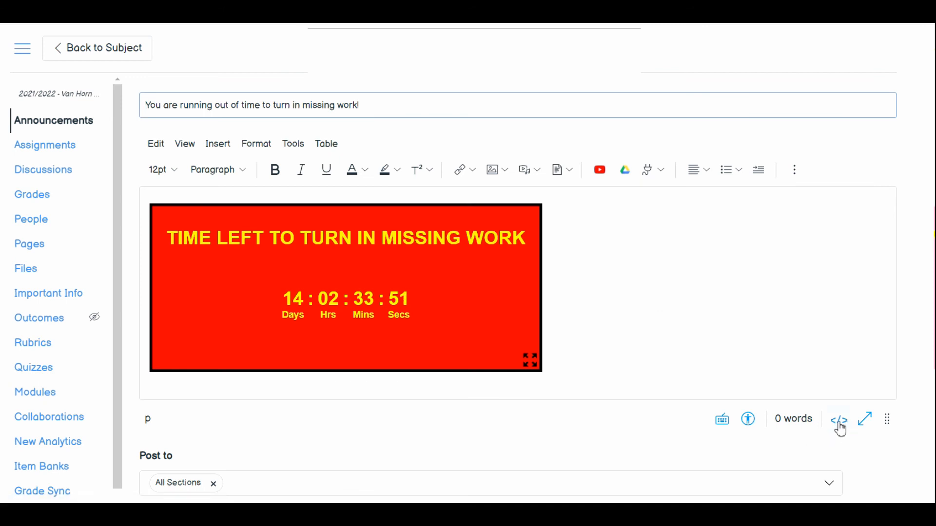
left_click(838, 422)
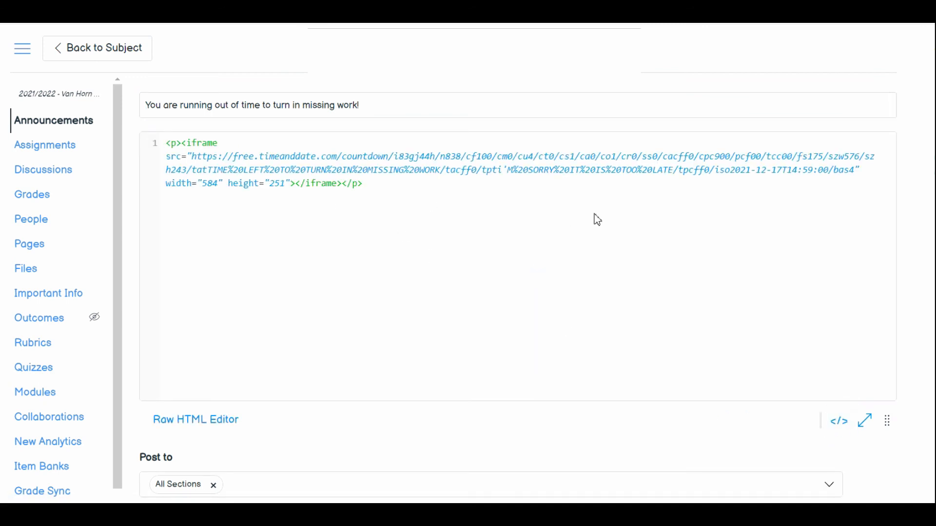
scroll(743, 418, "down", 5)
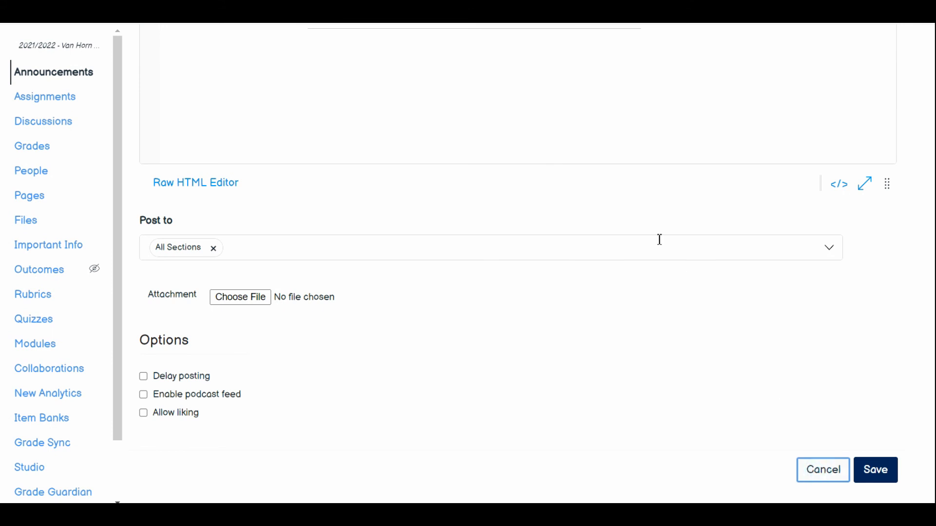